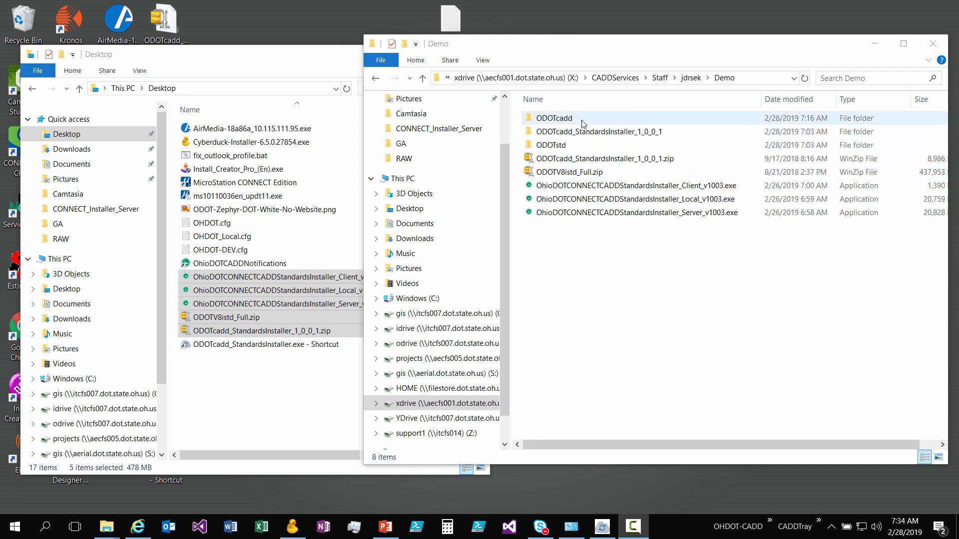
- Launch ODOTcadd_ClientConfigurationTool.exe from the Demo folder's ODOTcadd\Standards\ODOT\Utilities subfolder and reposition its window
{"action": "left_click", "coordinate": [549, 119]}
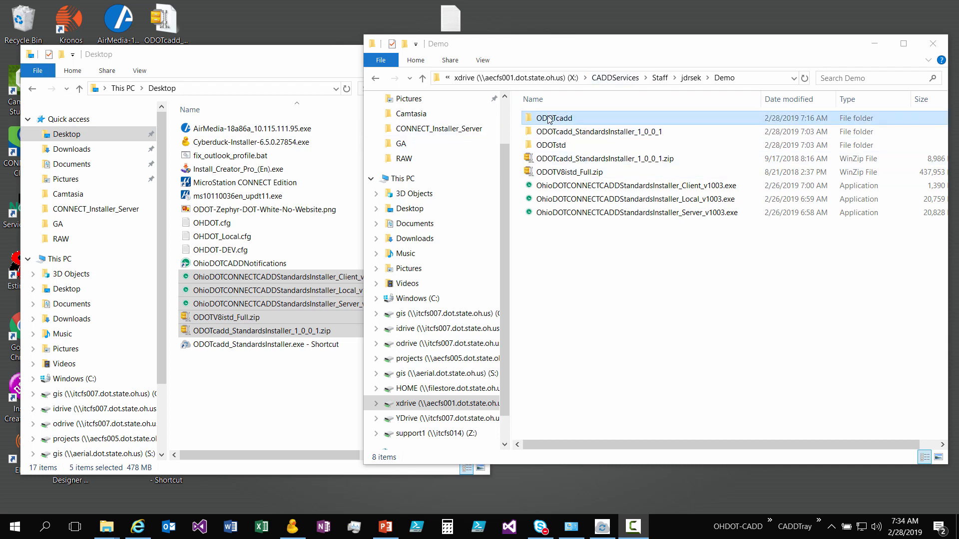
{"action": "double_click", "coordinate": [550, 119]}
{"action": "double_click", "coordinate": [559, 132]}
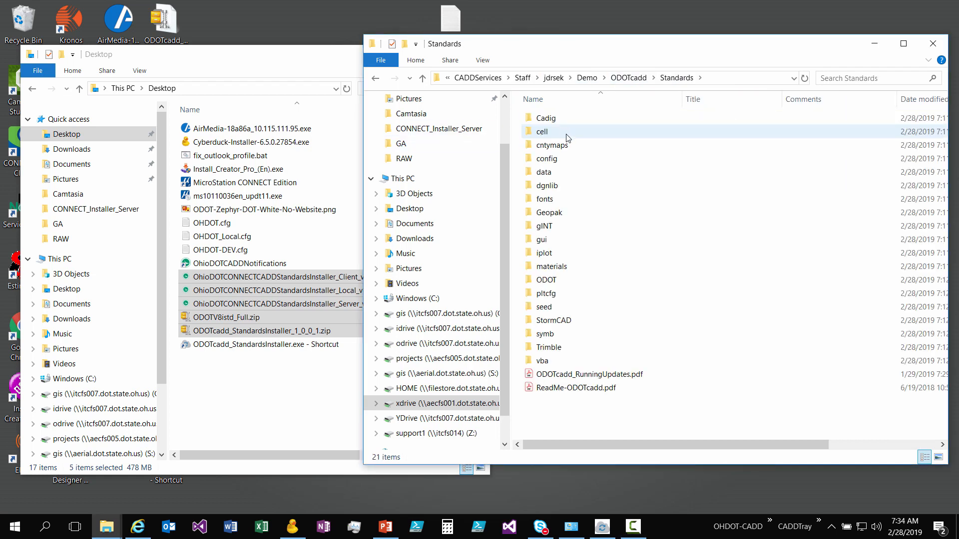
{"action": "double_click", "coordinate": [596, 281]}
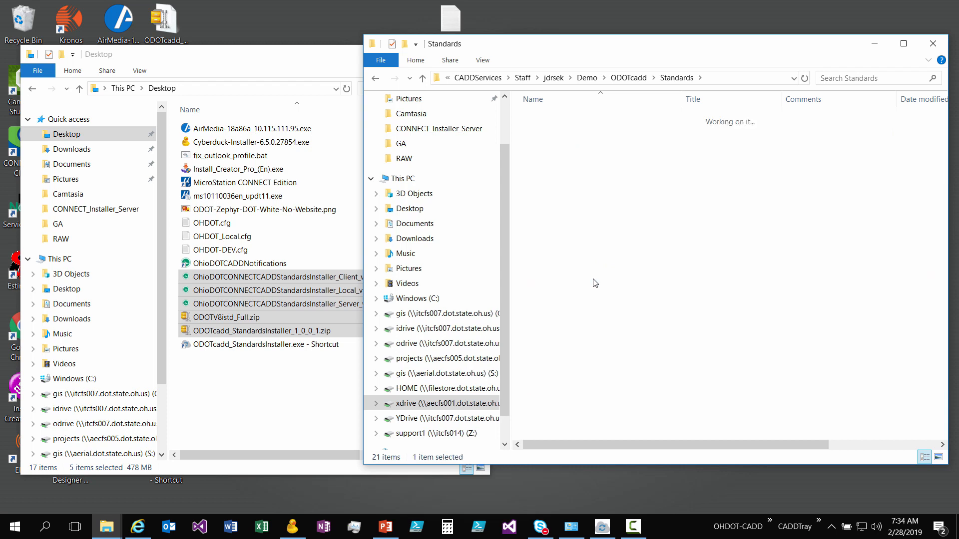
{"action": "double_click", "coordinate": [567, 240]}
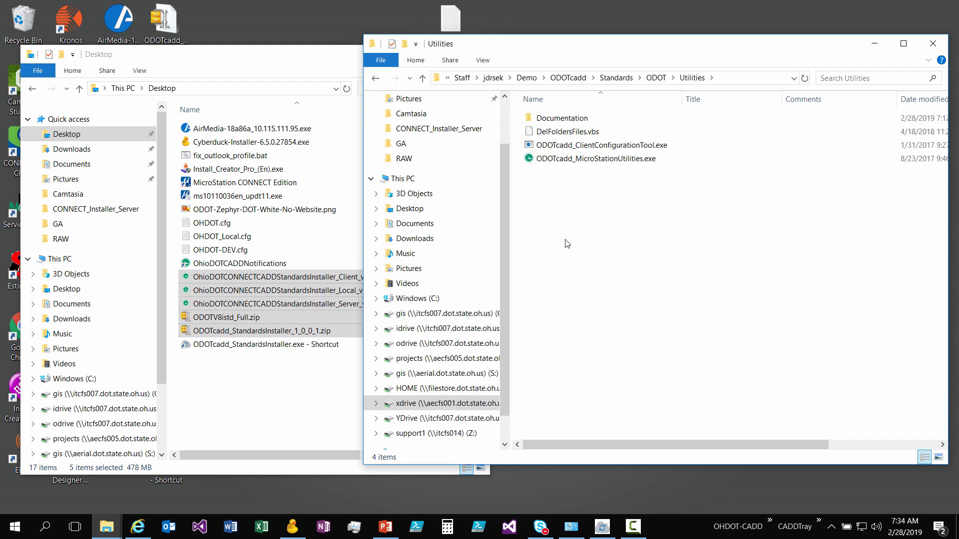
{"action": "left_click", "coordinate": [670, 147]}
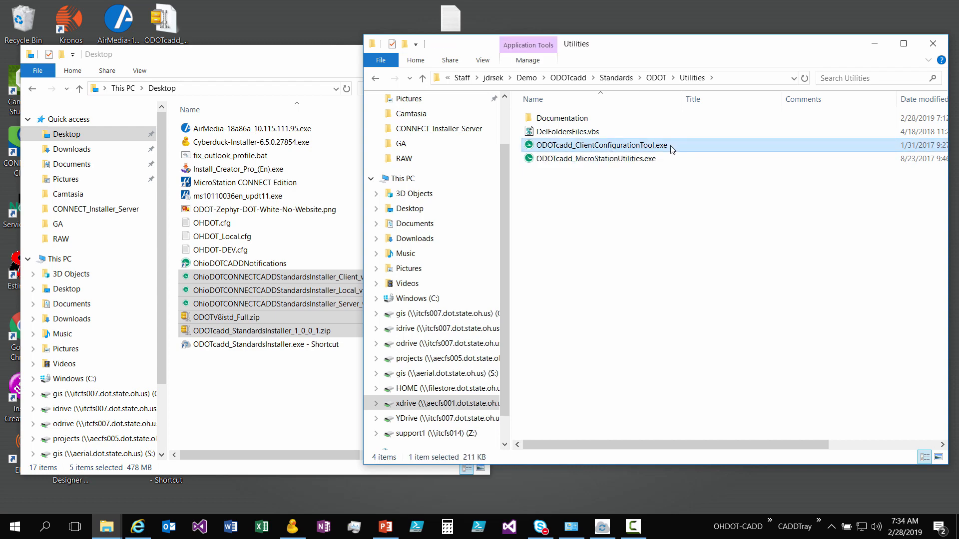
{"action": "double_click", "coordinate": [673, 149]}
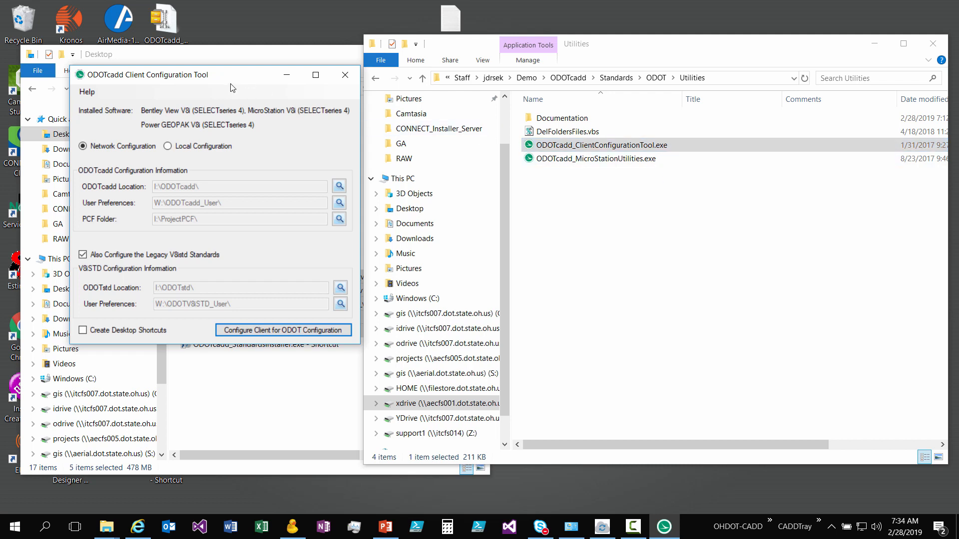
{"action": "left_click_drag", "start_coordinate": [231, 81], "coordinate": [300, 103]}
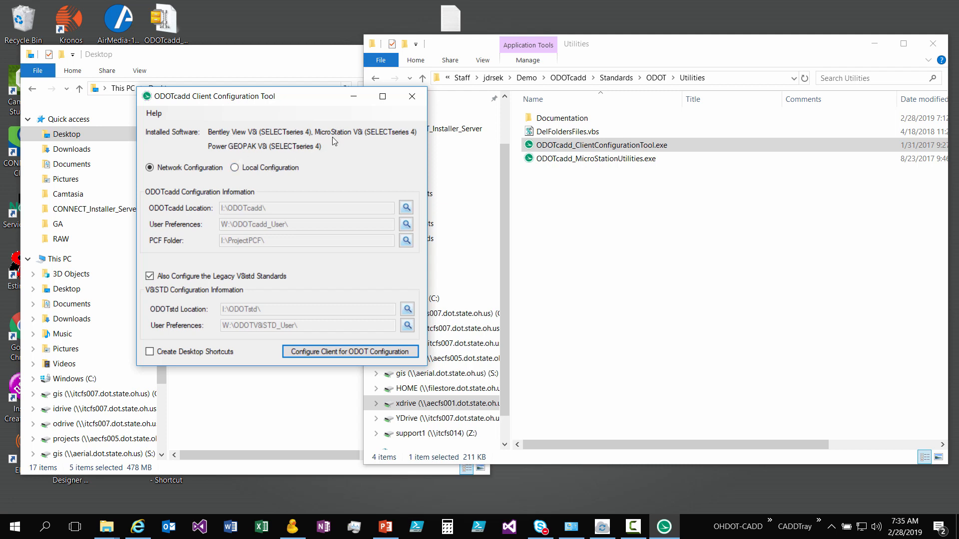
{"action": "left_click_drag", "start_coordinate": [296, 96], "coordinate": [286, 75]}
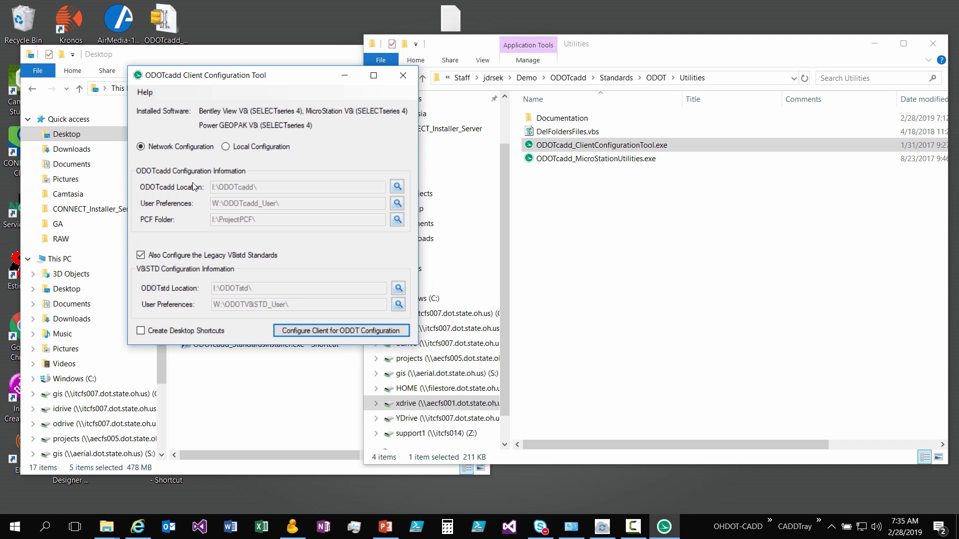
- Start choosing the ODOTcadd location and expand the folder tree to CADDServices on the X: drive
{"action": "left_click", "coordinate": [397, 187]}
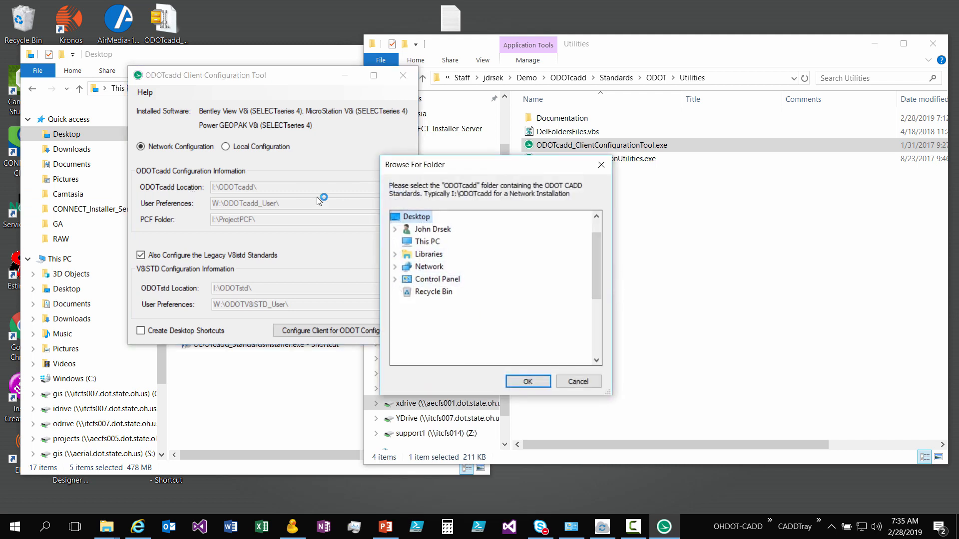
{"action": "left_click", "coordinate": [396, 242]}
{"action": "scroll", "coordinate": [426, 300], "scroll_direction": "down", "scroll_amount": 2}
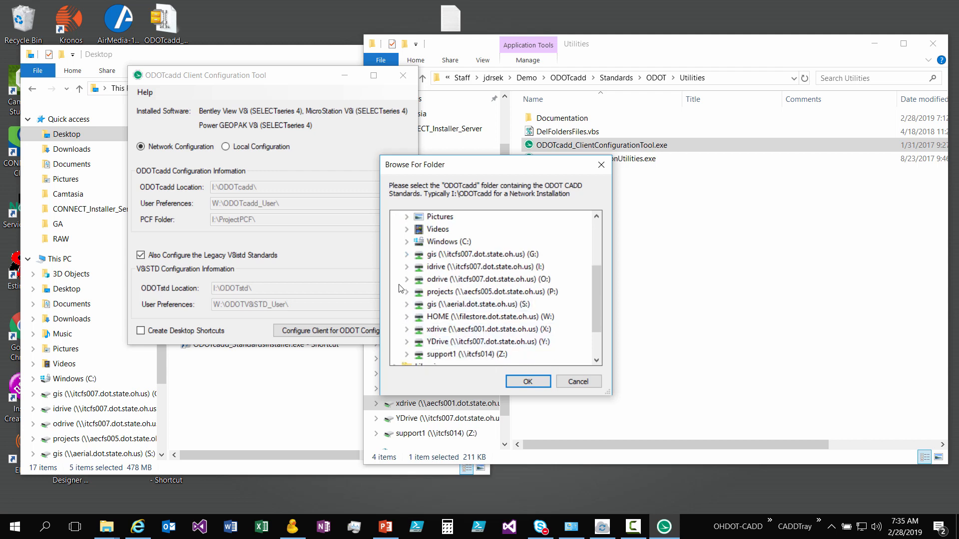
{"action": "left_click", "coordinate": [407, 330]}
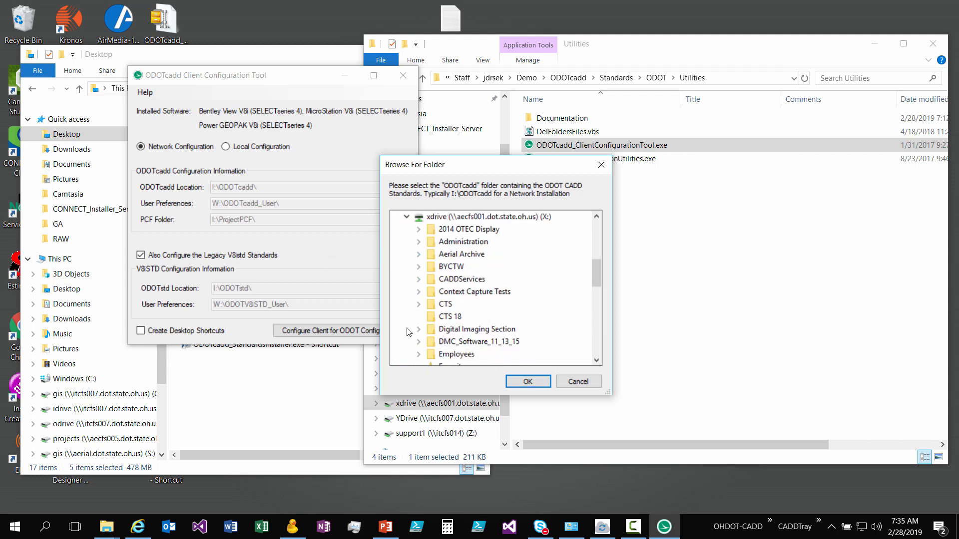
{"action": "left_click", "coordinate": [419, 279]}
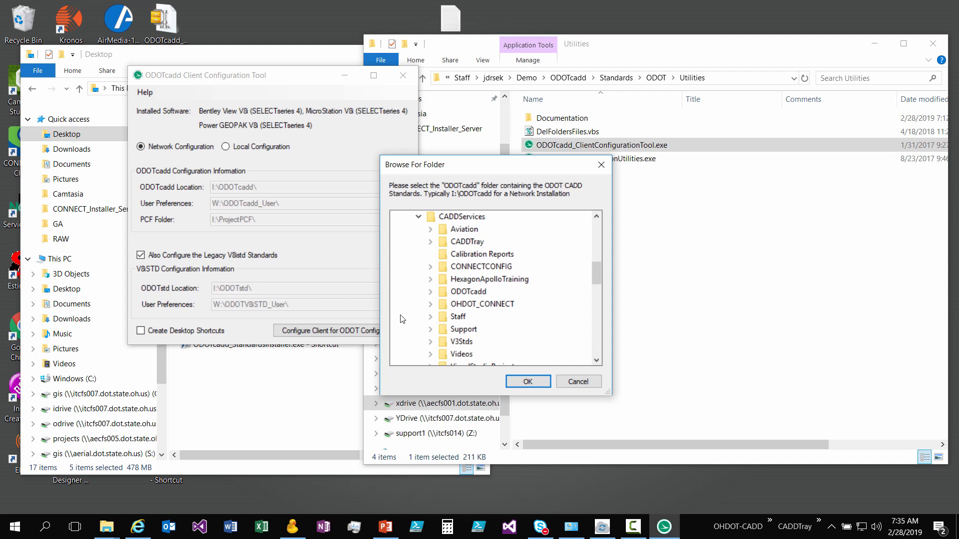
{"action": "scroll", "coordinate": [402, 320], "scroll_direction": "down", "scroll_amount": 1}
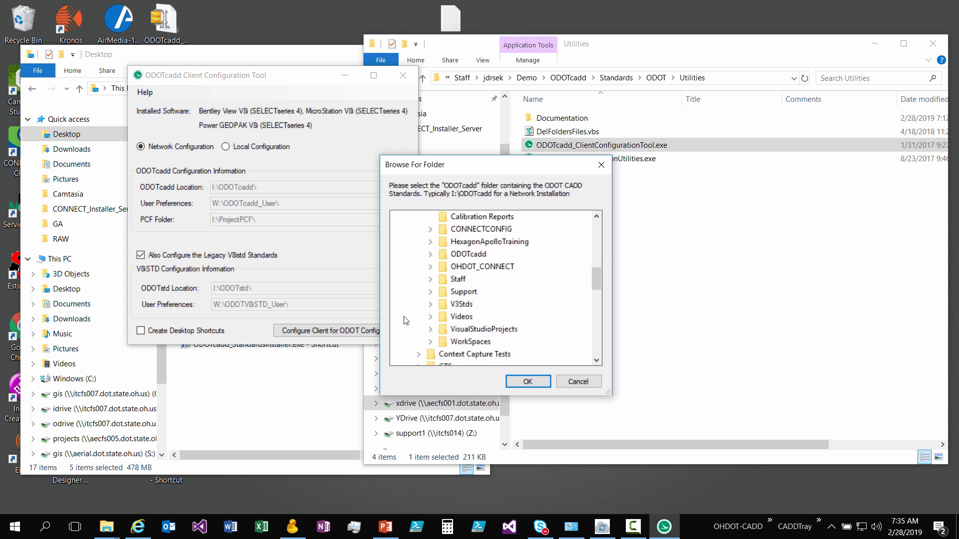
{"action": "left_click", "coordinate": [431, 292]}
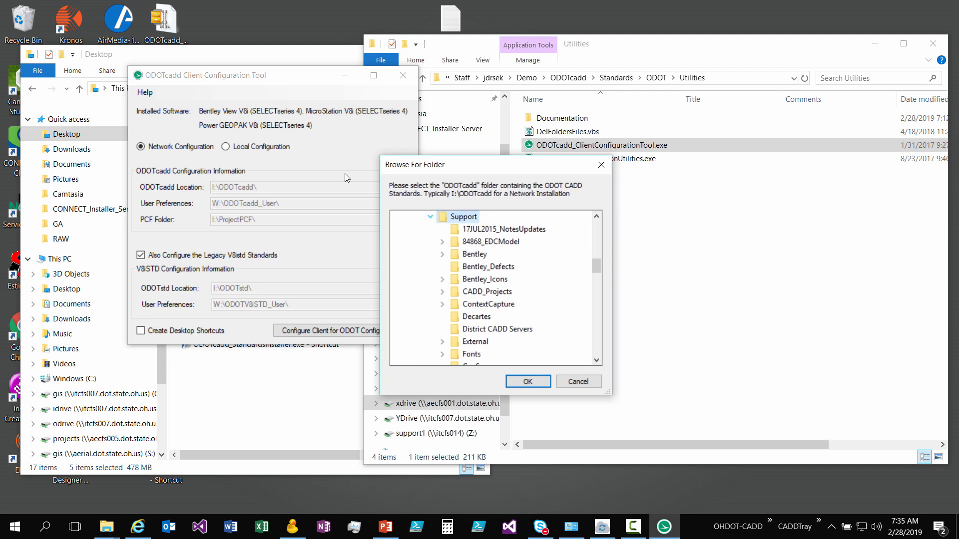
{"action": "left_click", "coordinate": [430, 217]}
{"action": "scroll", "coordinate": [430, 255], "scroll_direction": "up", "scroll_amount": 1}
- Set the ODOTcadd location to the Demo\ODOTcadd folder inside the staff member's folder under Staff
{"action": "left_click", "coordinate": [430, 241]}
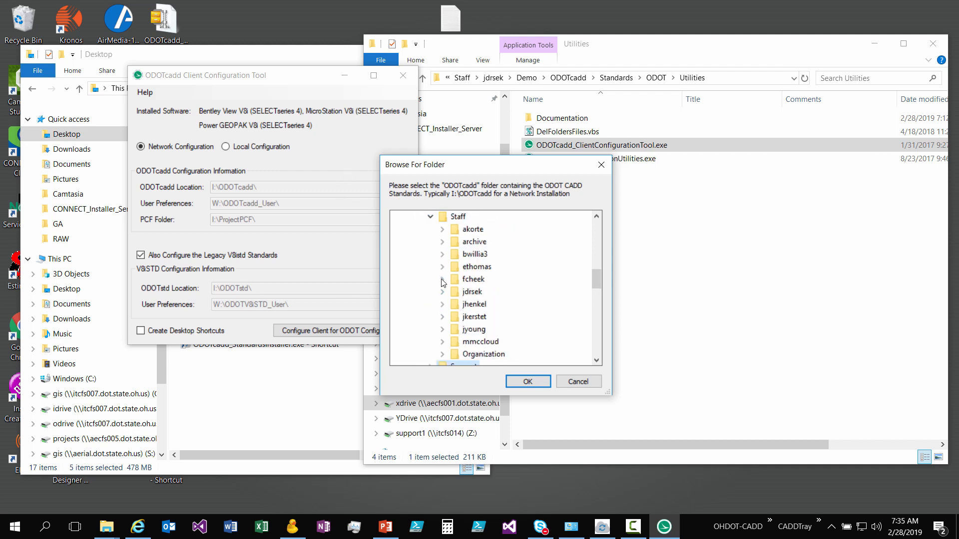
{"action": "left_click", "coordinate": [442, 292]}
{"action": "left_click", "coordinate": [454, 279]}
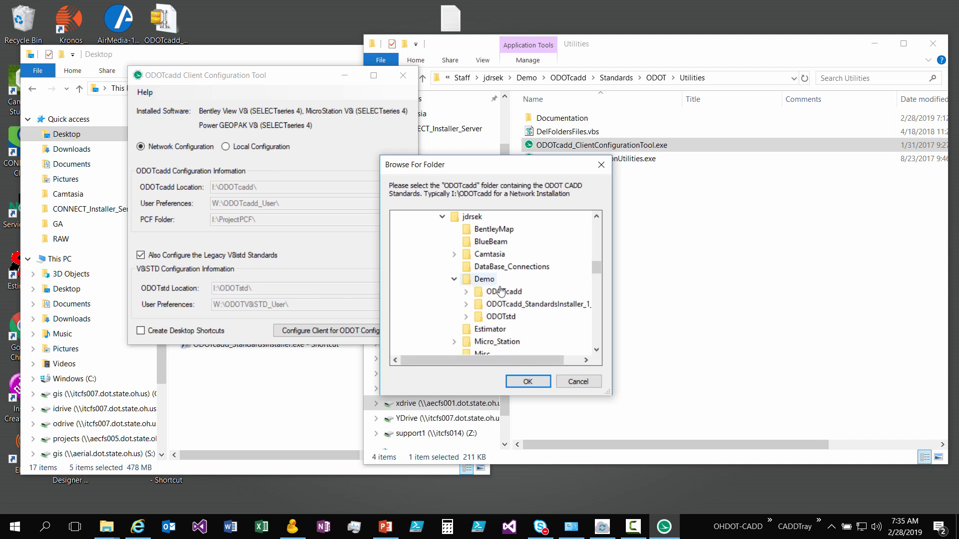
{"action": "double_click", "coordinate": [490, 295]}
{"action": "left_click", "coordinate": [535, 382]}
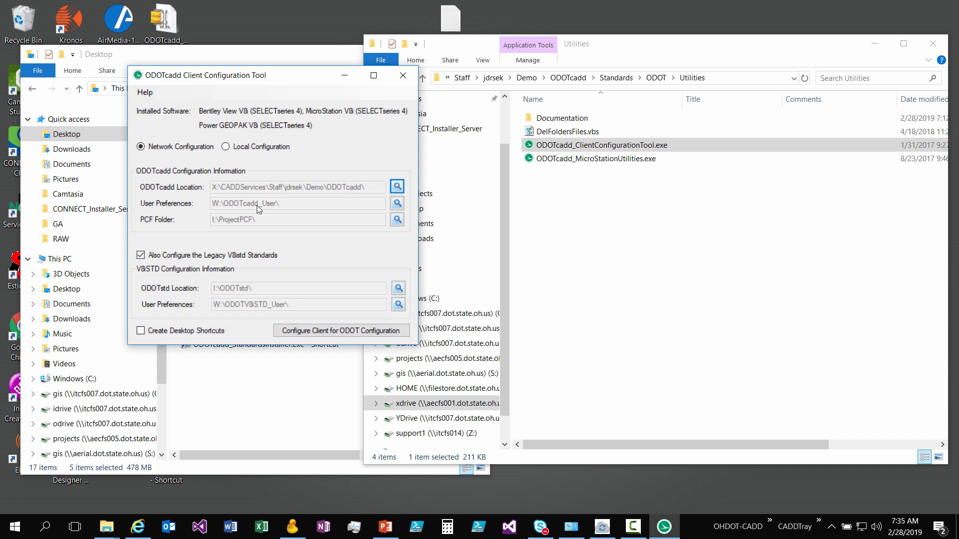
- Create a new folder named ODOTcadd_User in the Demo folder on the X: drive
{"action": "left_click", "coordinate": [568, 78]}
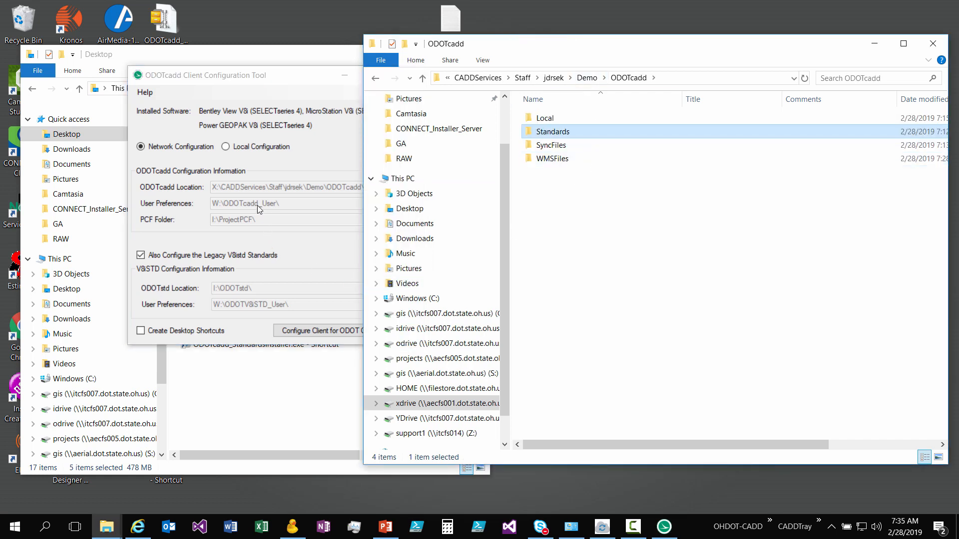
{"action": "left_click_drag", "start_coordinate": [290, 82], "coordinate": [275, 89]}
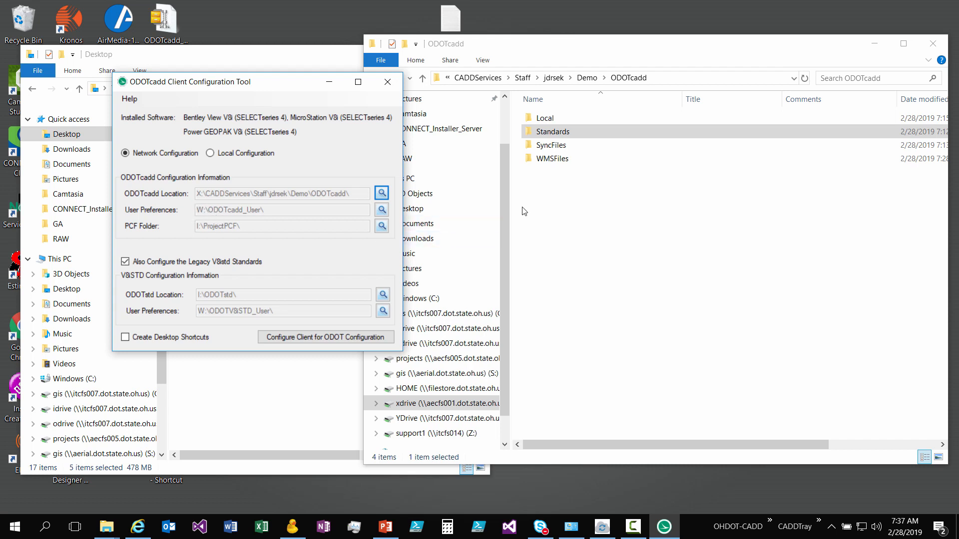
{"action": "left_click", "coordinate": [587, 78]}
{"action": "right_click", "coordinate": [573, 306]}
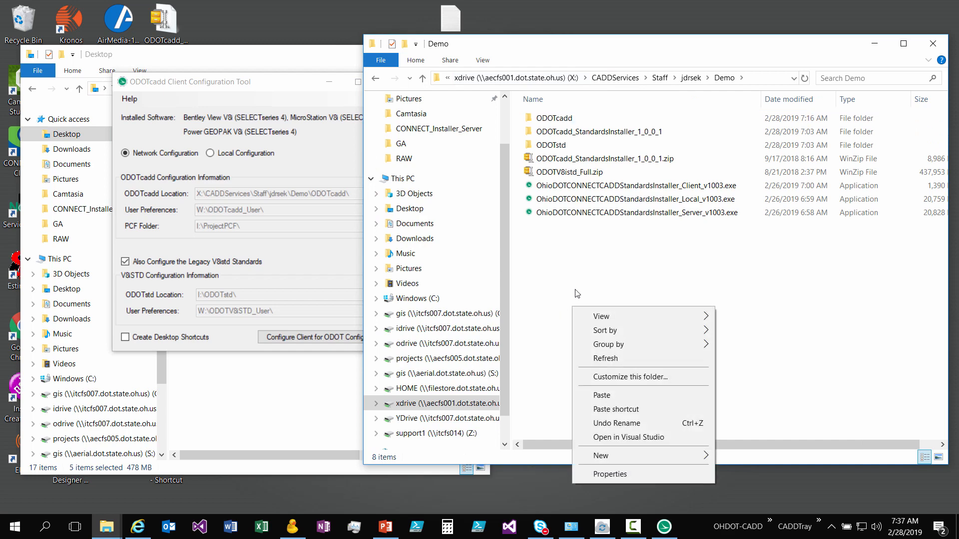
{"action": "mouse_move", "coordinate": [634, 457]}
{"action": "left_click", "coordinate": [753, 212]}
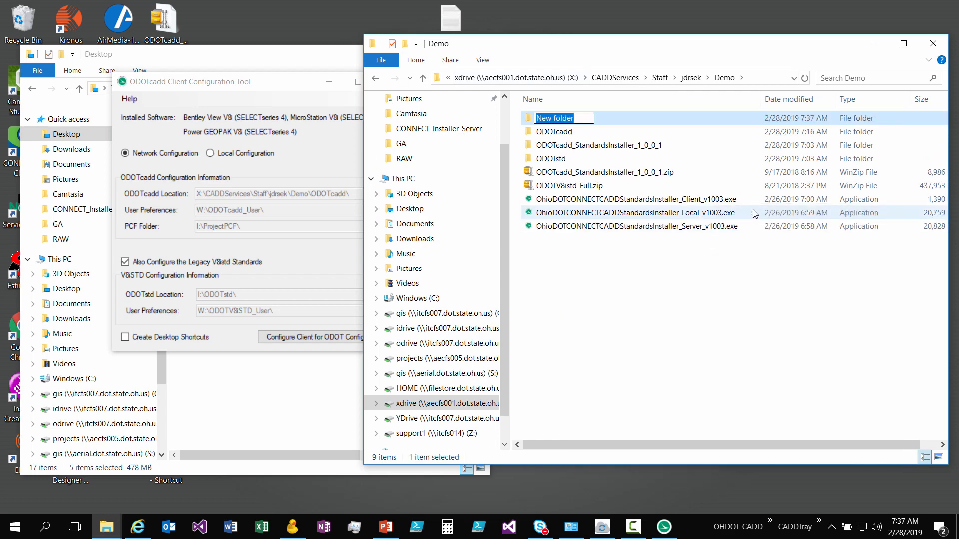
{"action": "type", "text": "ODOTcadd_User"}
{"action": "key", "text": "Return"}
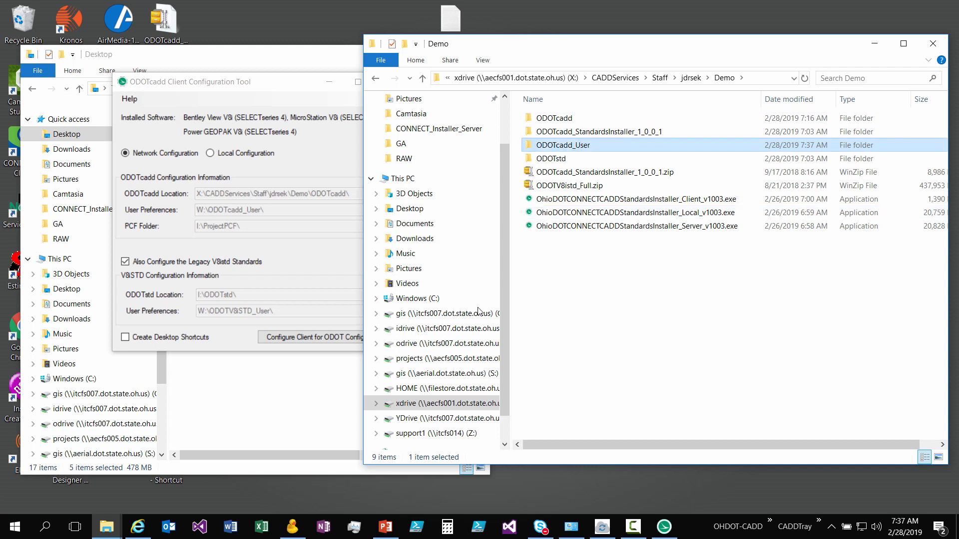
- Set the ODOTcadd User Preferences location to the ODOTcadd_User folder inside Demo
{"action": "left_click", "coordinate": [271, 221]}
{"action": "left_click", "coordinate": [381, 210]}
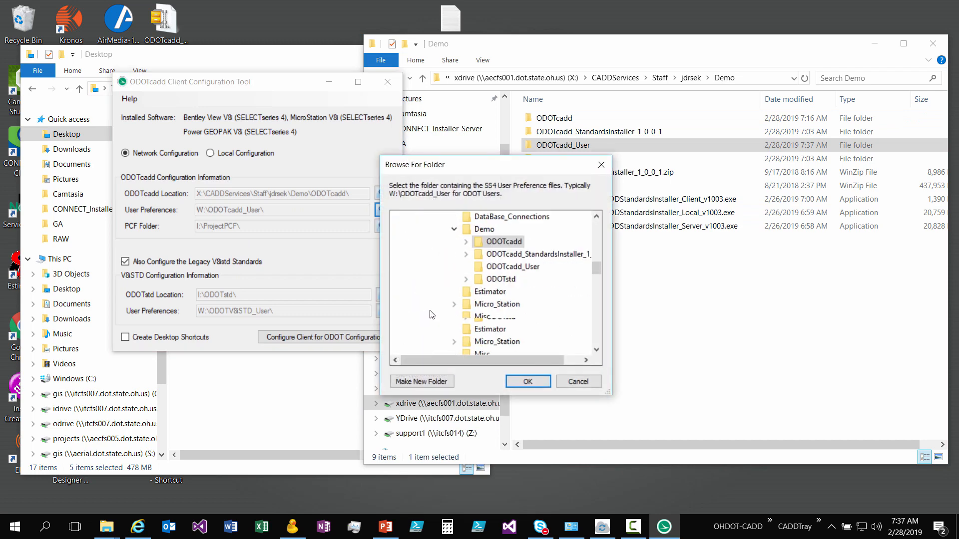
{"action": "left_click", "coordinate": [510, 266]}
{"action": "left_click", "coordinate": [531, 383]}
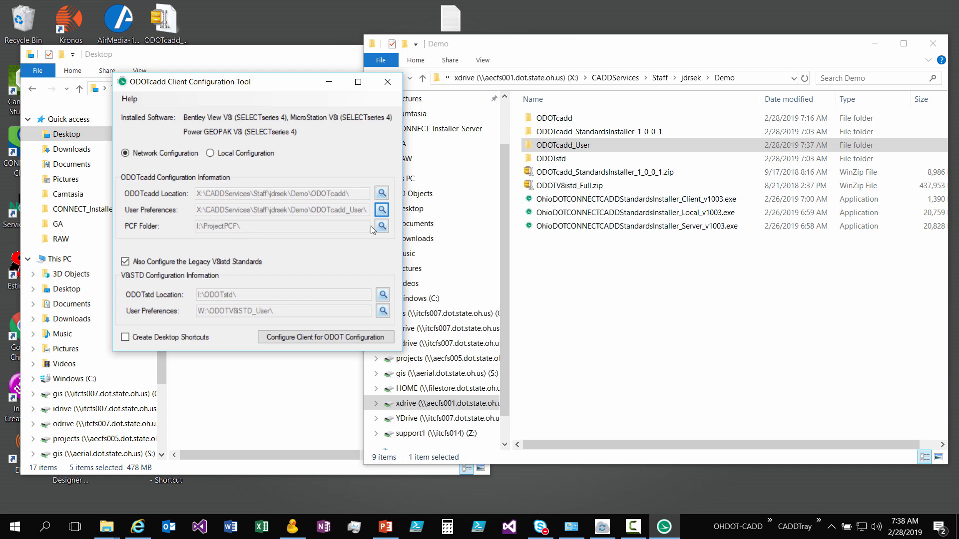
- Create a new folder named ProjectPCF in the Demo folder
{"action": "left_click", "coordinate": [534, 254]}
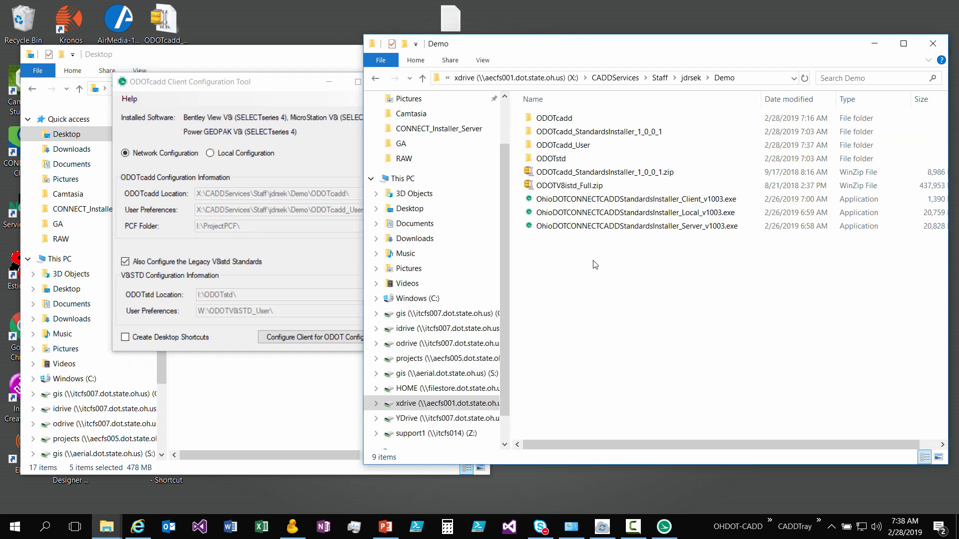
{"action": "right_click", "coordinate": [608, 245]}
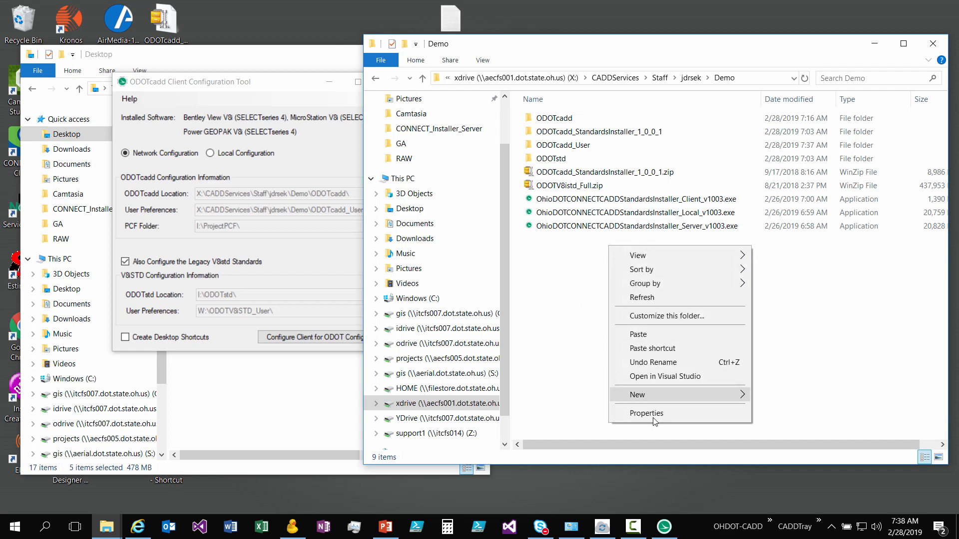
{"action": "mouse_move", "coordinate": [687, 396]}
{"action": "left_click", "coordinate": [788, 152]}
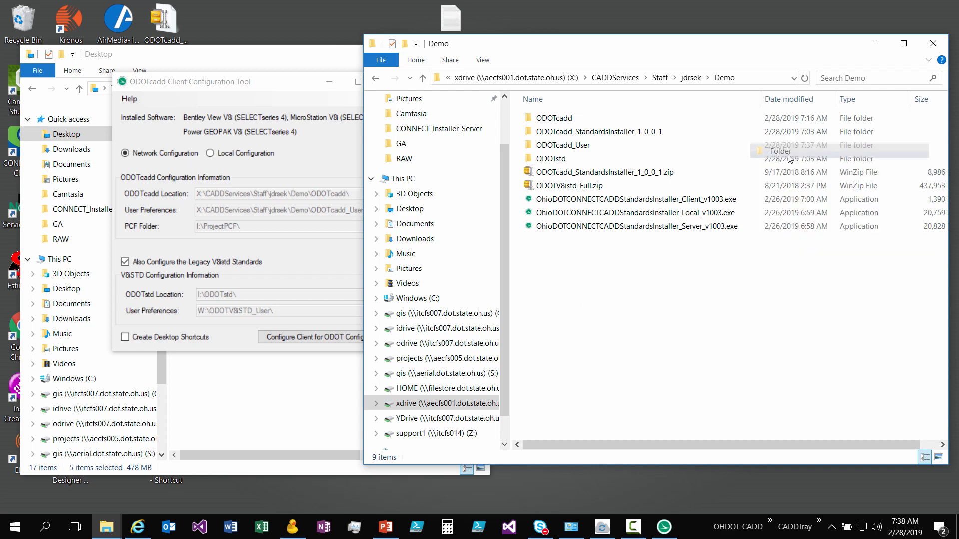
{"action": "key", "text": "BackSpace"}
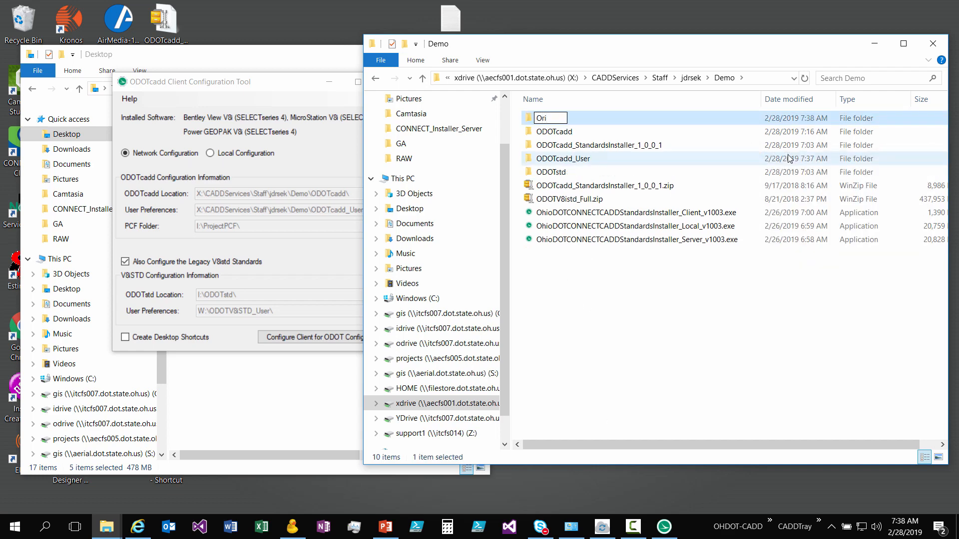
{"action": "type", "text": "ProjectPCF"}
{"action": "key", "text": "Return"}
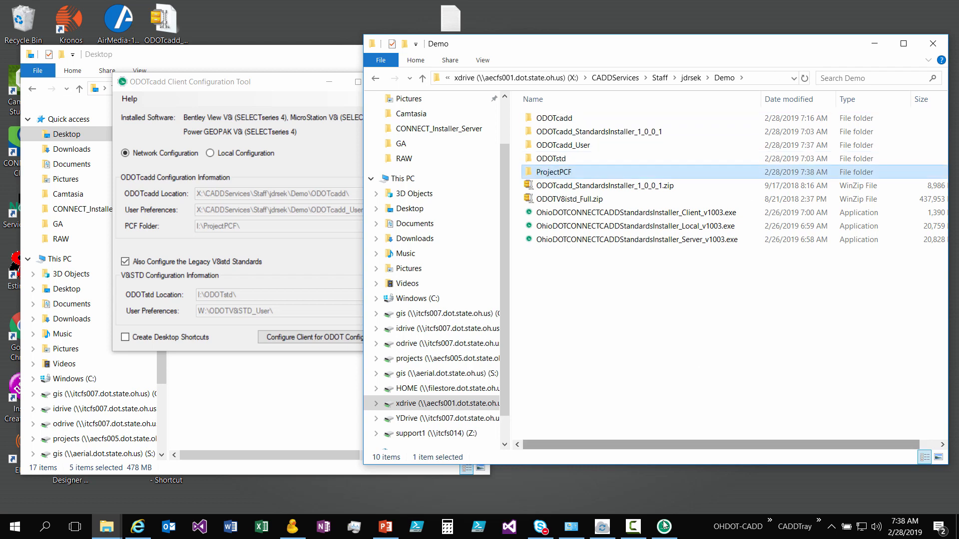
- Set the configuration tool's PCF Folder to the ProjectPCF folder inside Demo
{"action": "left_click", "coordinate": [329, 235]}
{"action": "left_click", "coordinate": [381, 225]}
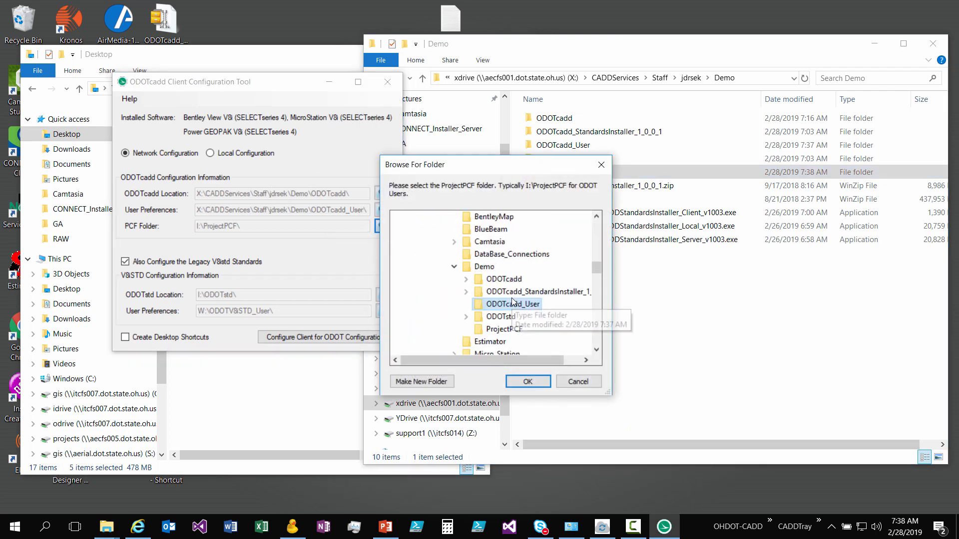
{"action": "left_click", "coordinate": [528, 381]}
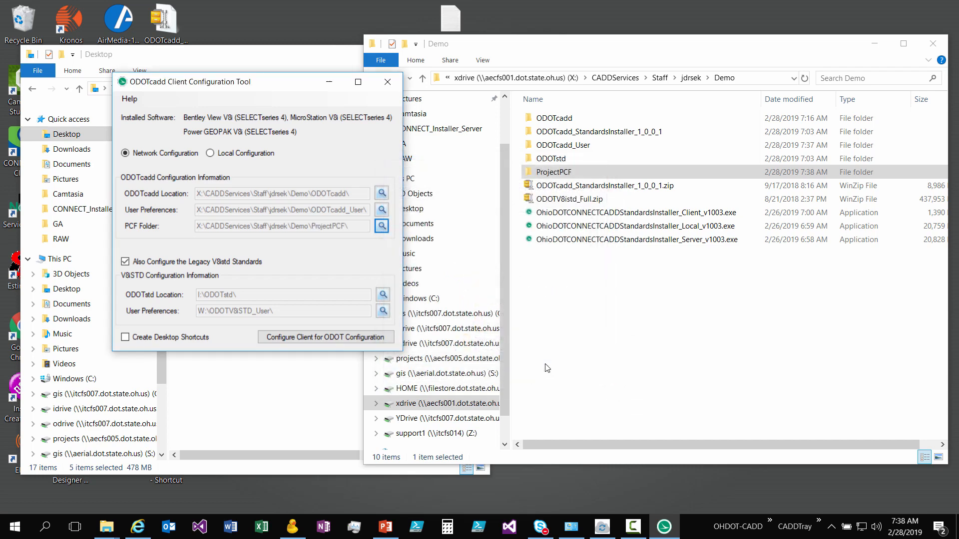
- Create a new folder named ProjectData in the Demo folder
{"action": "left_click", "coordinate": [599, 322]}
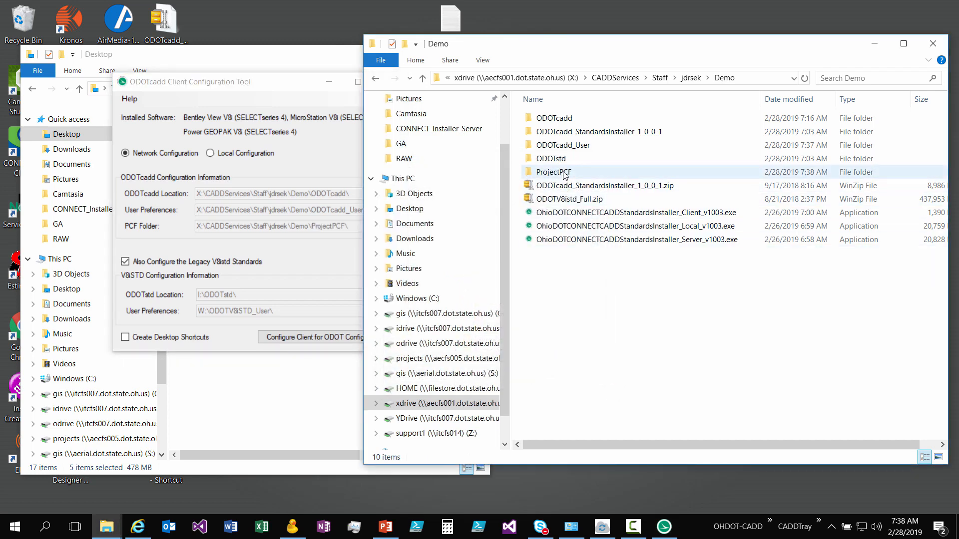
{"action": "right_click", "coordinate": [589, 260]}
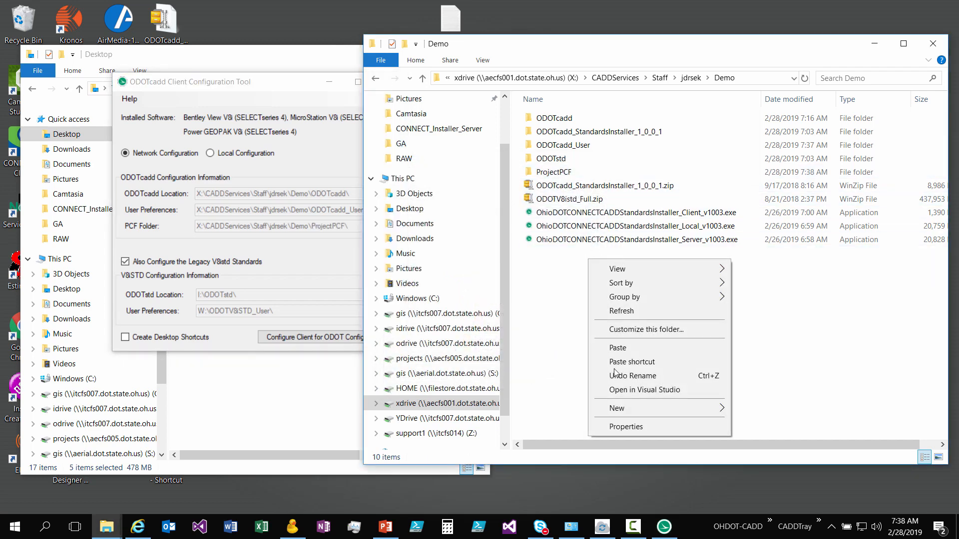
{"action": "mouse_move", "coordinate": [676, 409]}
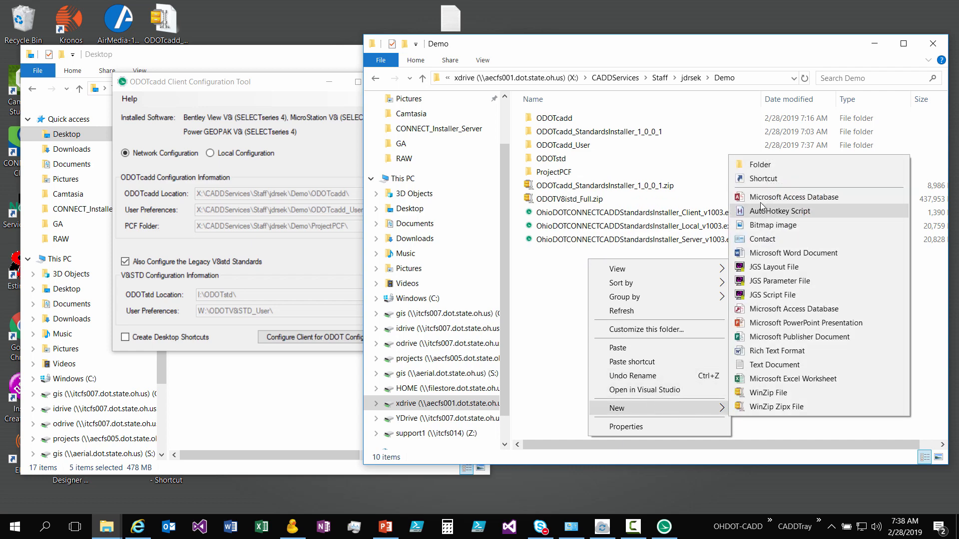
{"action": "left_click", "coordinate": [757, 166]}
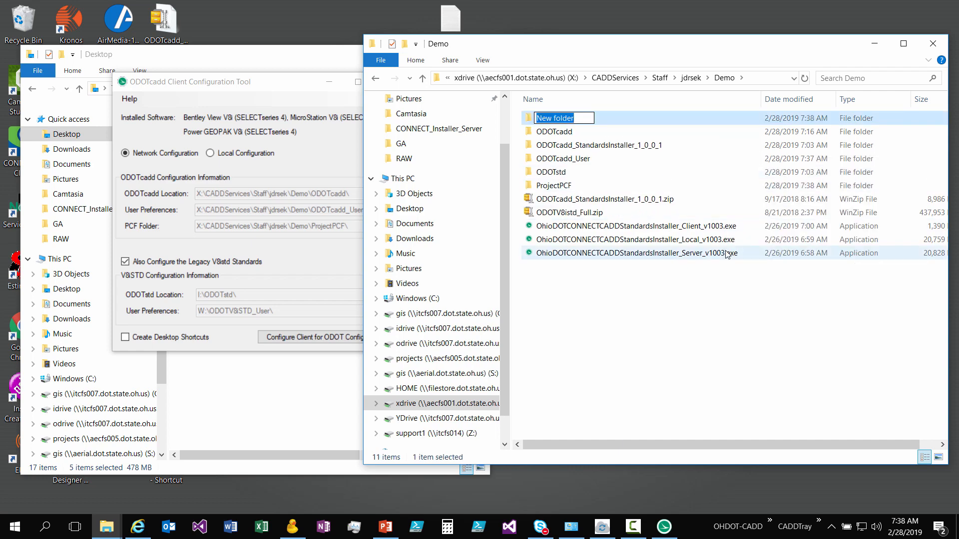
{"action": "type", "text": "Pro"}
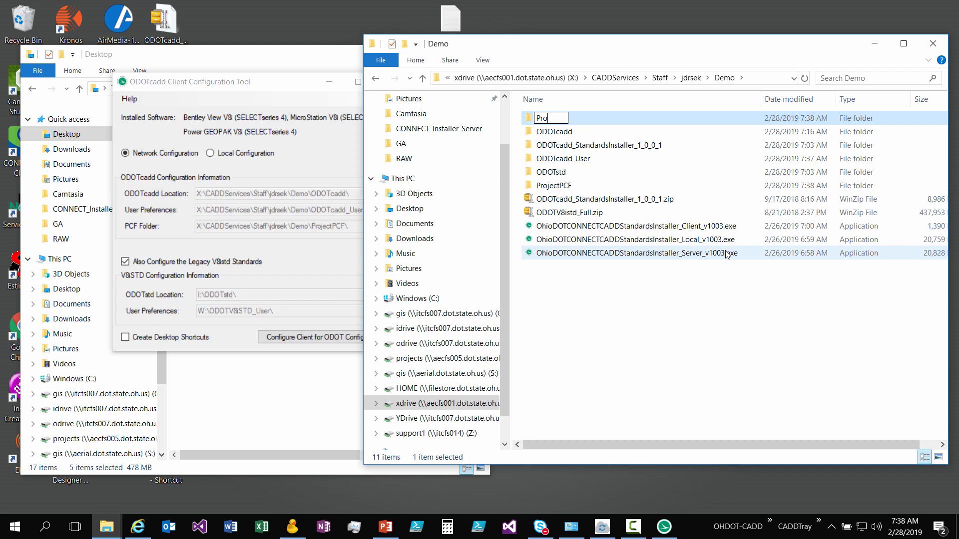
{"action": "type", "text": "jectData"}
{"action": "key", "text": "Return"}
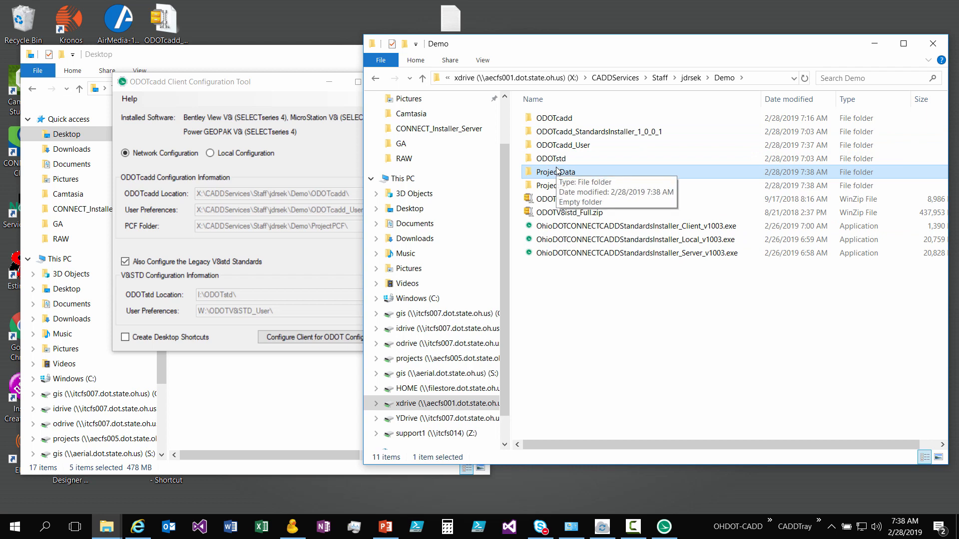
{"action": "left_click", "coordinate": [662, 343]}
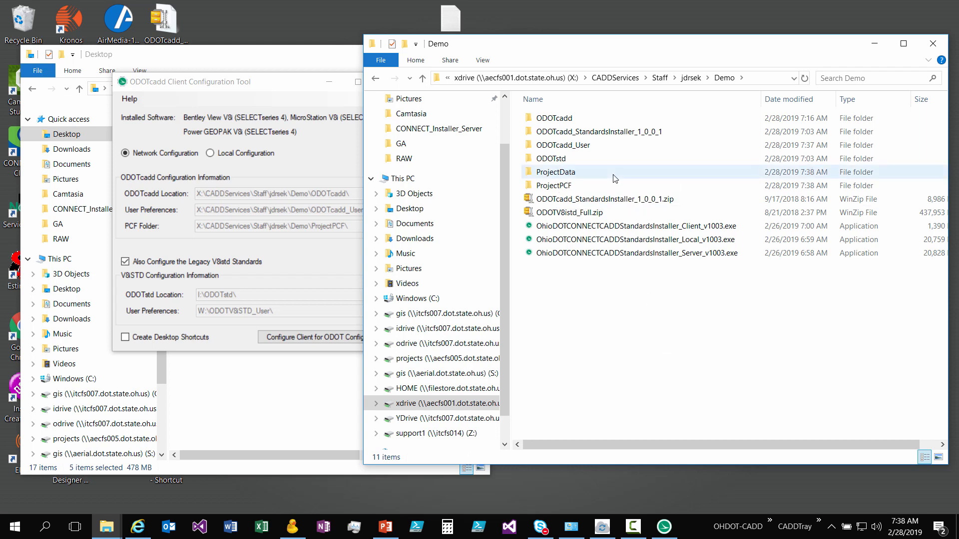
- Keep the legacy V8istd standards option enabled and set the ODOTstd Location to the ODOTstd folder inside Demo
{"action": "left_click", "coordinate": [109, 139]}
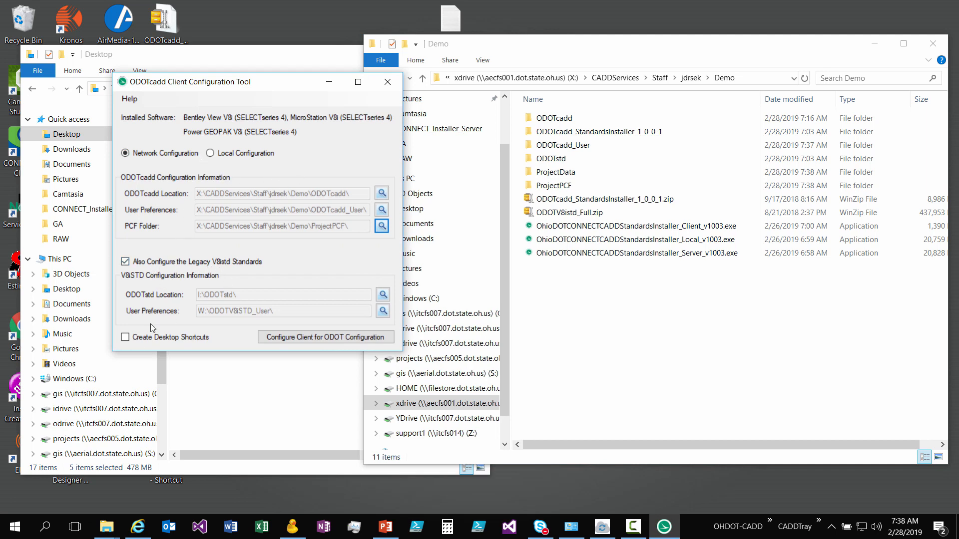
{"action": "left_click", "coordinate": [177, 263]}
{"action": "left_click", "coordinate": [178, 263]}
{"action": "left_click", "coordinate": [383, 295]}
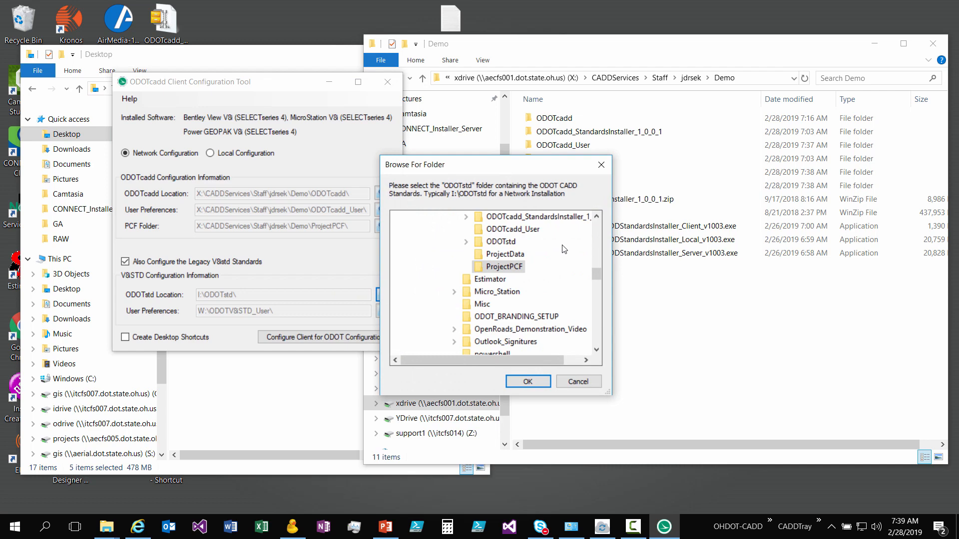
{"action": "scroll", "coordinate": [563, 245], "scroll_direction": "up", "scroll_amount": 1}
{"action": "left_click", "coordinate": [509, 280]}
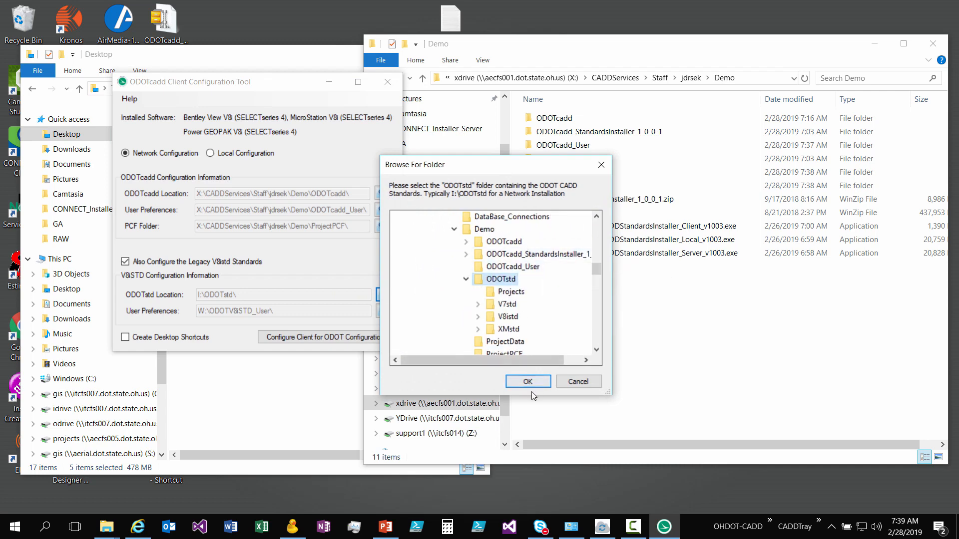
{"action": "left_click", "coordinate": [529, 382]}
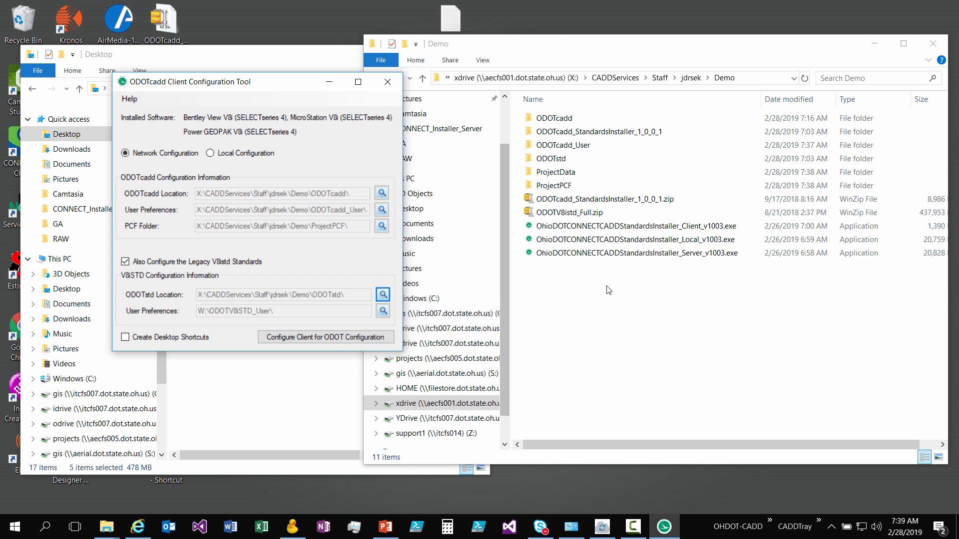
- Create a new folder named ODOTv8istd_User in the Demo folder
{"action": "right_click", "coordinate": [610, 303]}
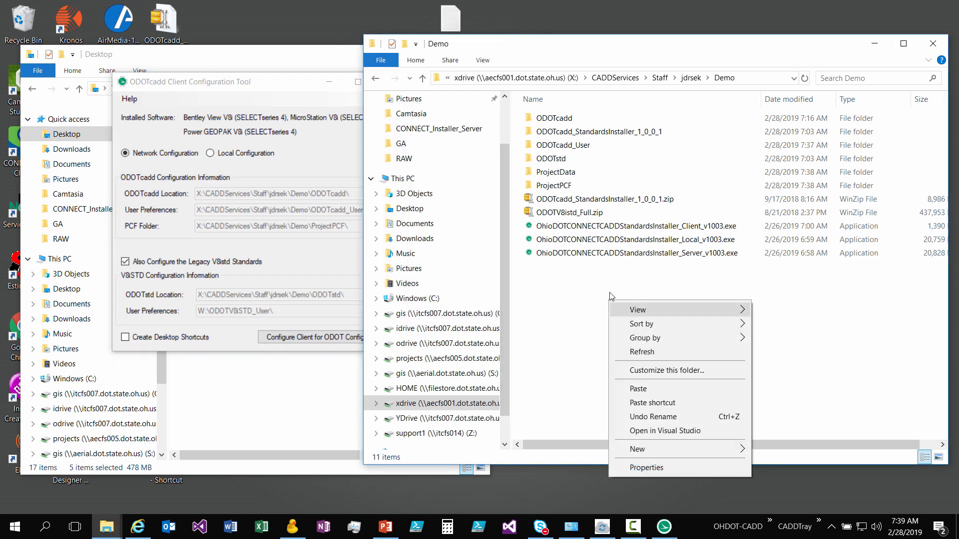
{"action": "mouse_move", "coordinate": [670, 454]}
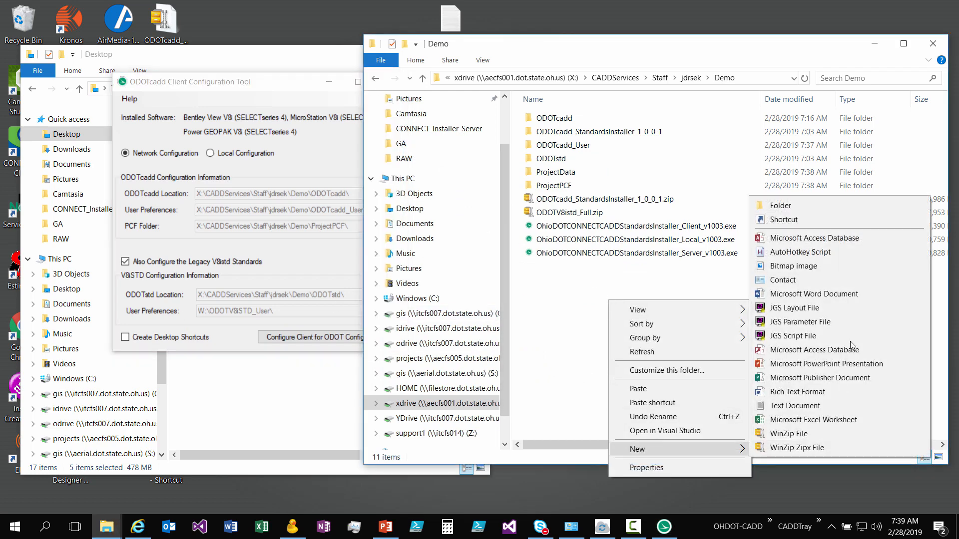
{"action": "left_click", "coordinate": [782, 204]}
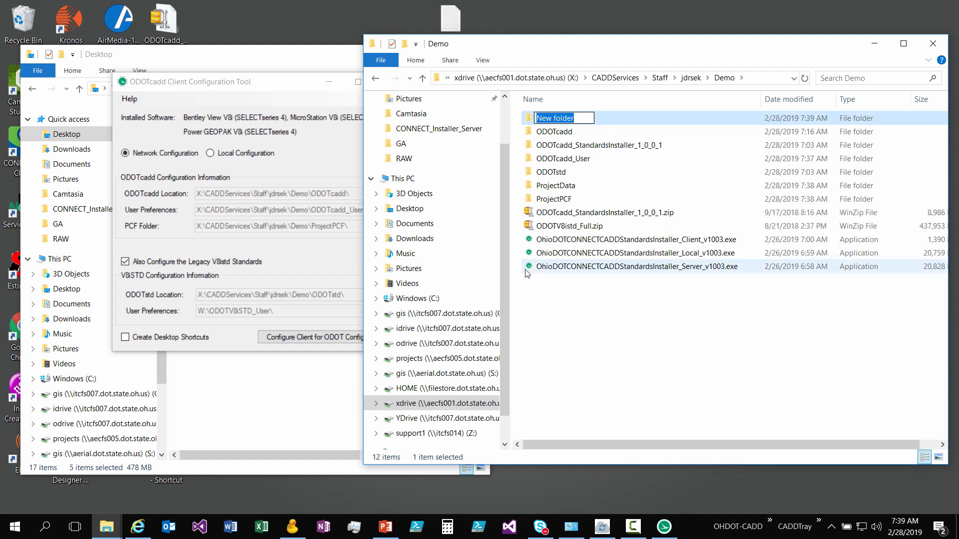
{"action": "type", "text": "ODOT"}
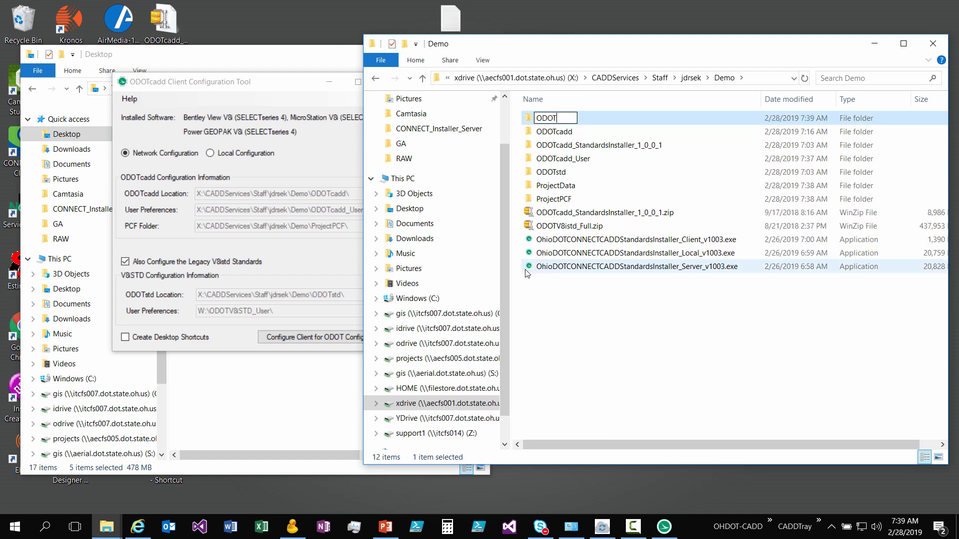
{"action": "type", "text": "v8istd_User"}
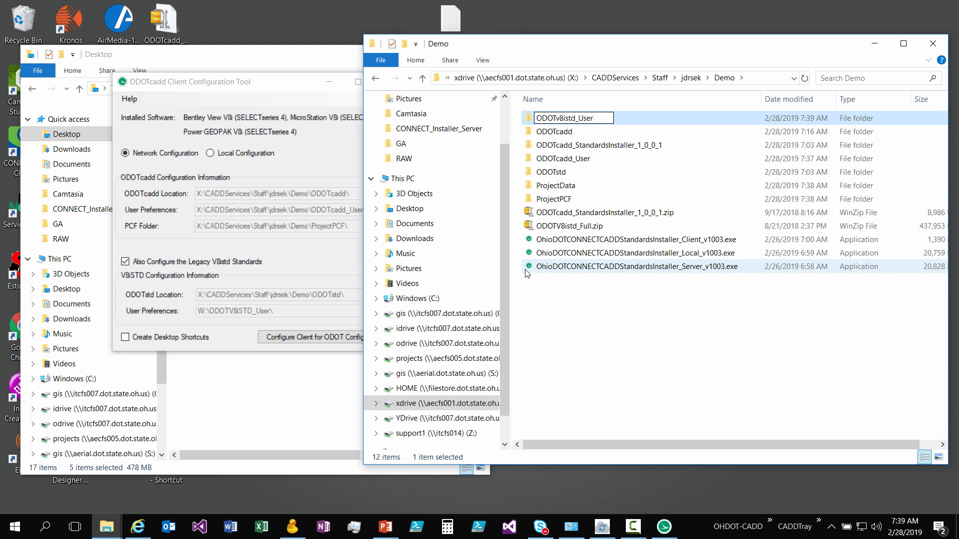
{"action": "key", "text": "Return"}
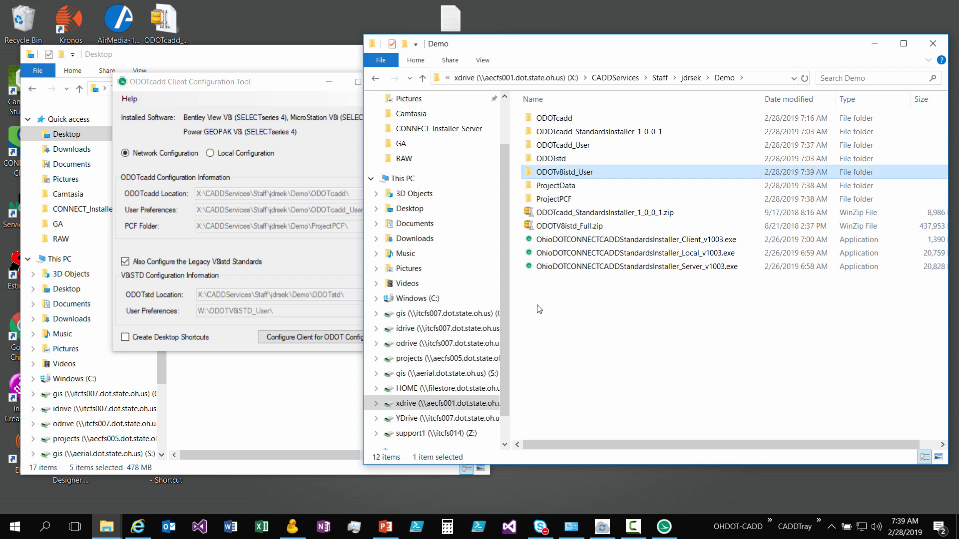
- Set the V8iSTD User Preferences location to the ODOTv8istd_User folder inside Demo
{"action": "left_click", "coordinate": [307, 319]}
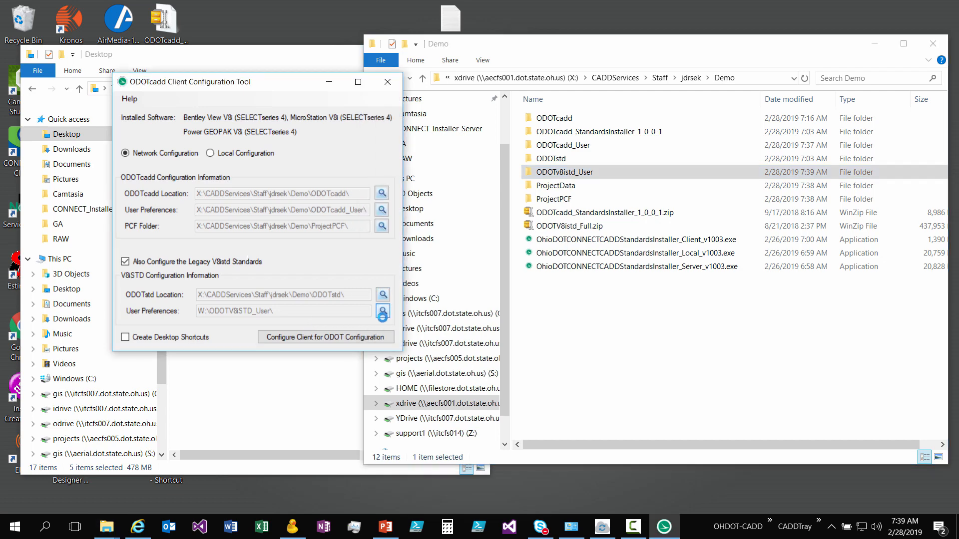
{"action": "left_click", "coordinate": [382, 313]}
{"action": "scroll", "coordinate": [549, 292], "scroll_direction": "down", "scroll_amount": 5}
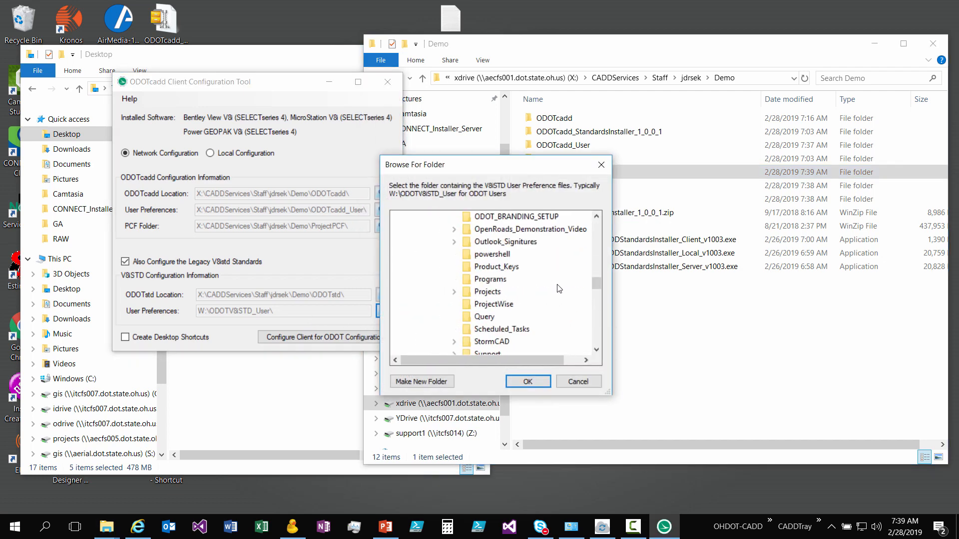
{"action": "scroll", "coordinate": [559, 288], "scroll_direction": "down", "scroll_amount": 4}
{"action": "scroll", "coordinate": [557, 289], "scroll_direction": "up", "scroll_amount": 4}
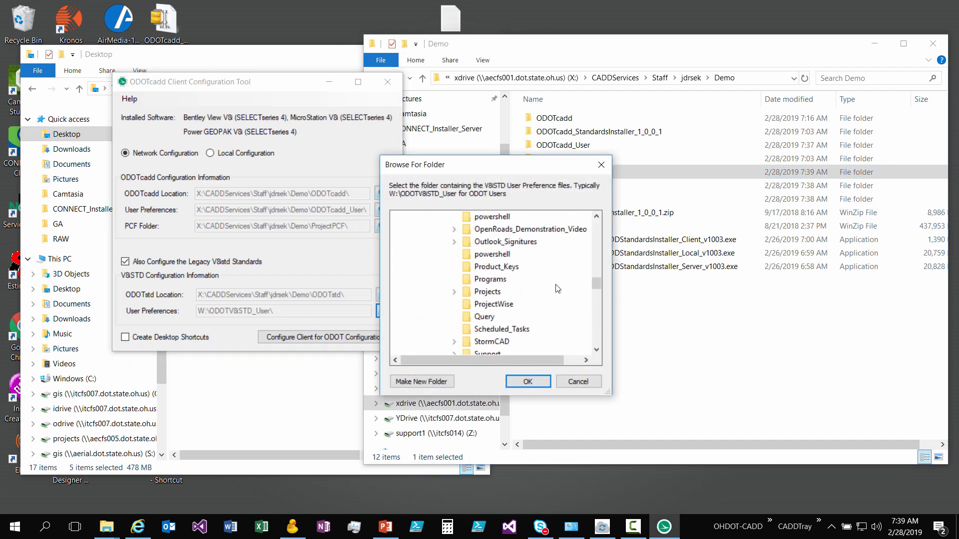
{"action": "scroll", "coordinate": [554, 287], "scroll_direction": "up", "scroll_amount": 1}
{"action": "scroll", "coordinate": [551, 287], "scroll_direction": "down", "scroll_amount": 5}
{"action": "scroll", "coordinate": [551, 287], "scroll_direction": "up", "scroll_amount": 8}
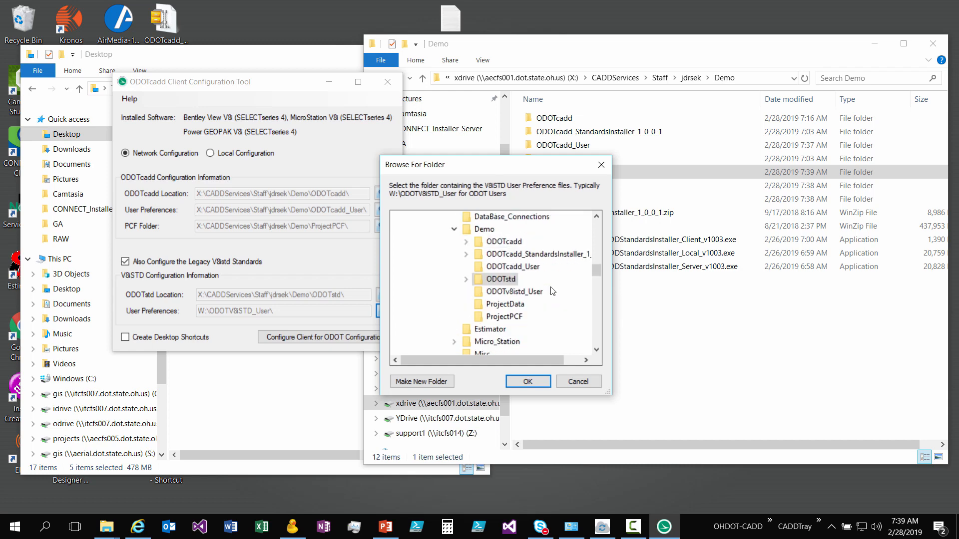
{"action": "scroll", "coordinate": [549, 293], "scroll_direction": "up", "scroll_amount": 1}
{"action": "scroll", "coordinate": [530, 320], "scroll_direction": "down", "scroll_amount": 1}
{"action": "left_click", "coordinate": [520, 291]}
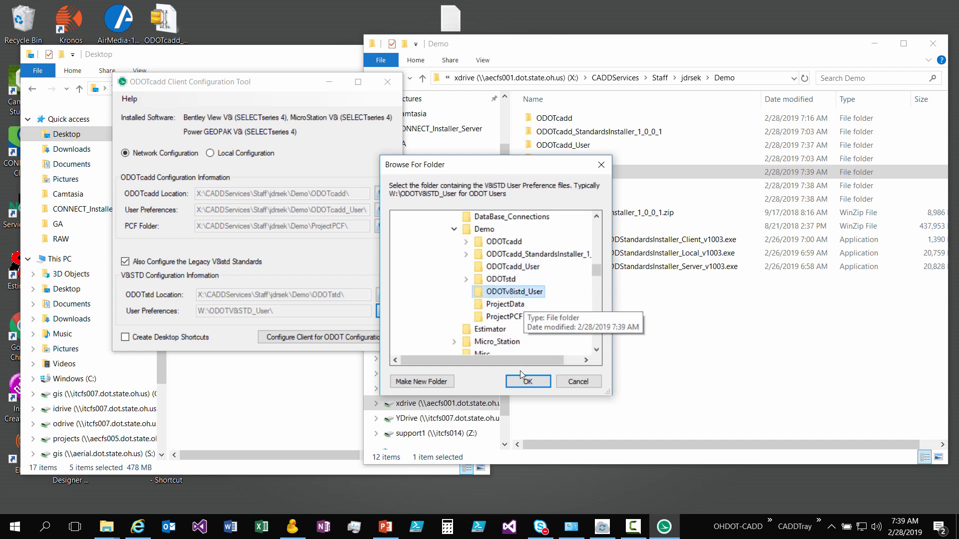
{"action": "left_click", "coordinate": [521, 381]}
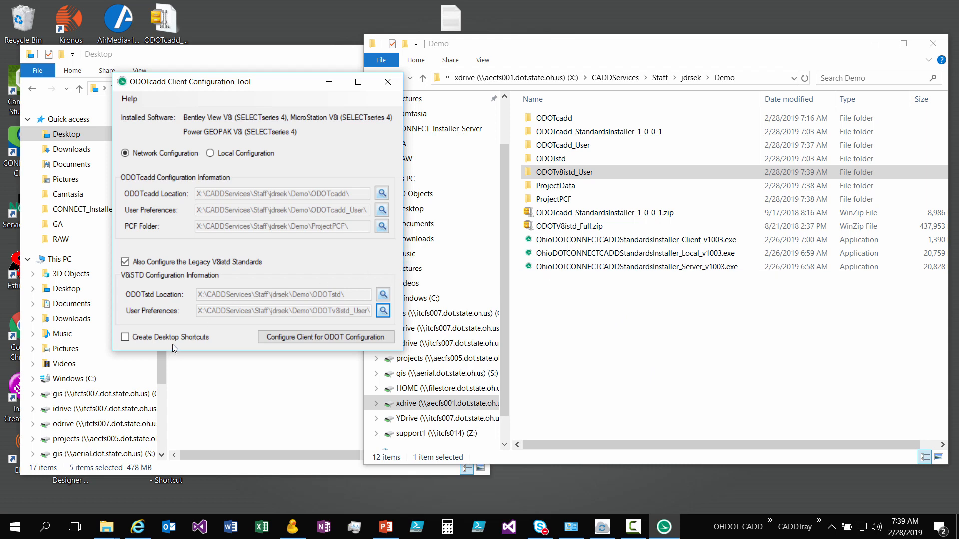
- Enable Create Desktop Shortcuts and run the client configuration for ODOT through to completion
{"action": "left_click", "coordinate": [126, 338]}
{"action": "left_click", "coordinate": [358, 338]}
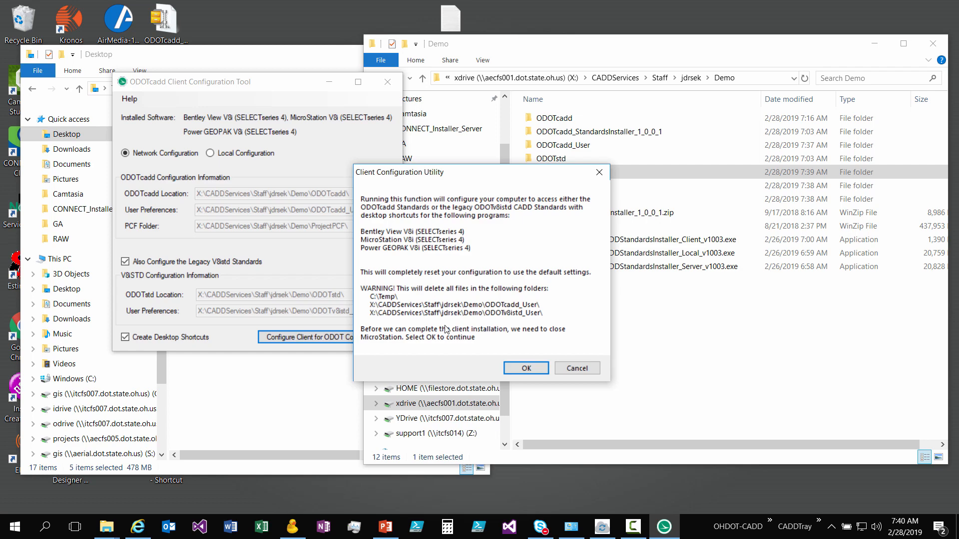
{"action": "left_click", "coordinate": [532, 368]}
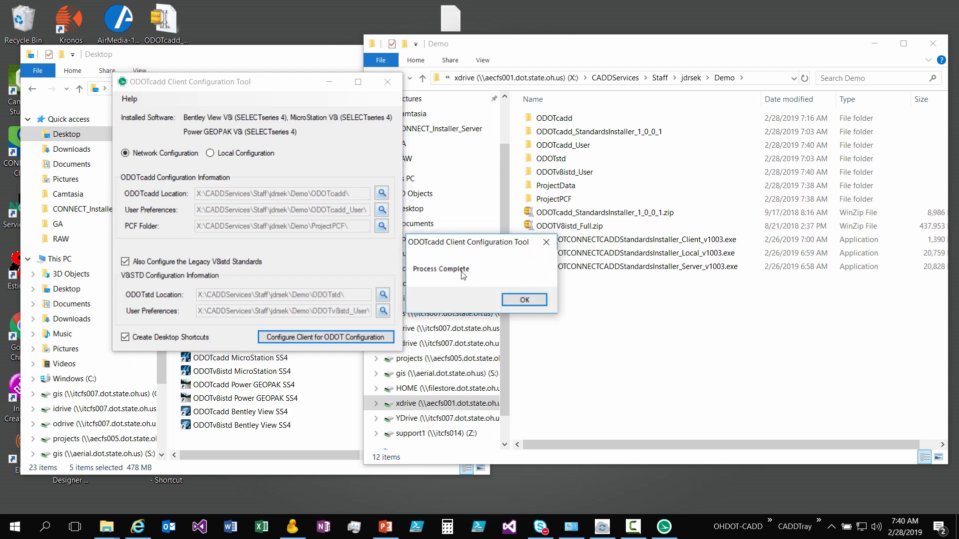
{"action": "key", "text": "Return"}
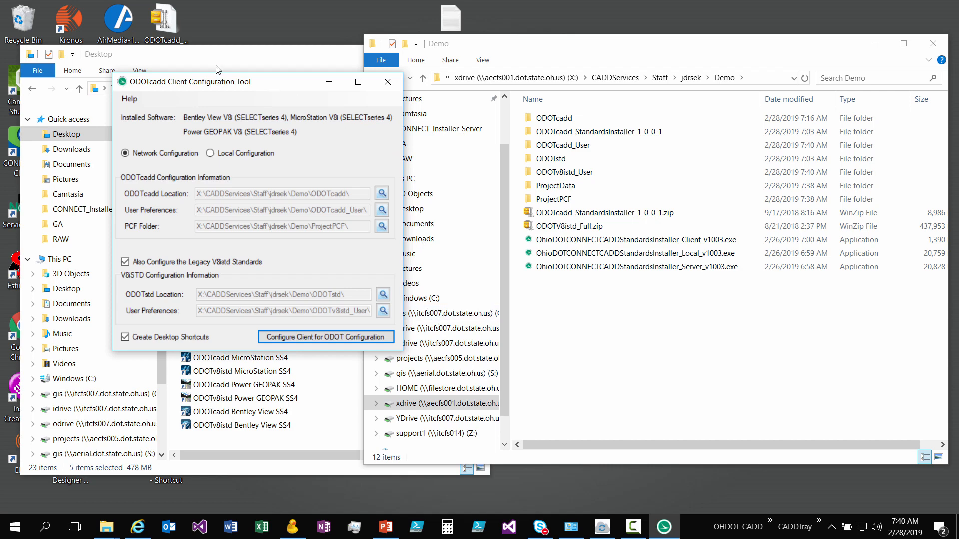
- Close the configuration tool and copy the six new ODOTcadd and ODOTv8istd shortcuts from the Desktop folder to Demo
{"action": "left_click_drag", "start_coordinate": [304, 76], "coordinate": [307, 21]}
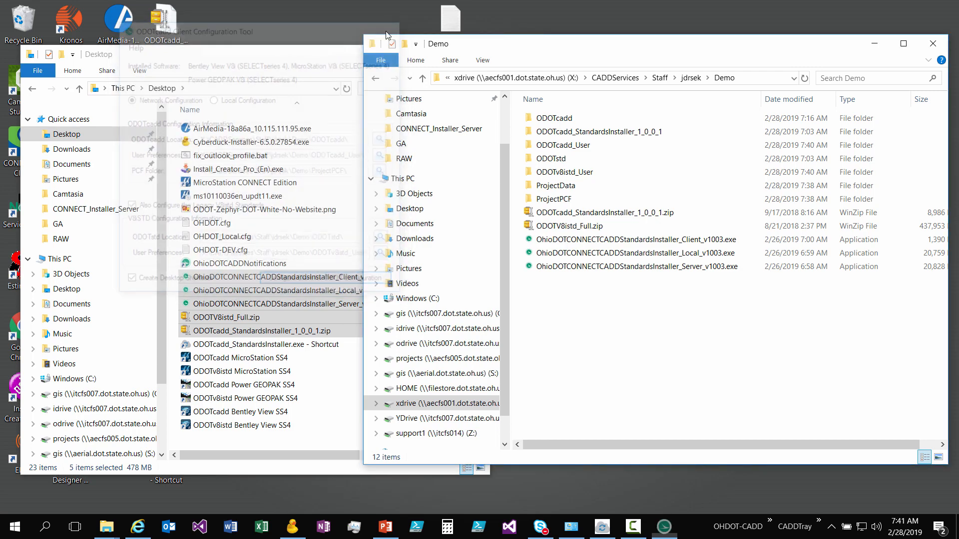
{"action": "left_click", "coordinate": [269, 359]}
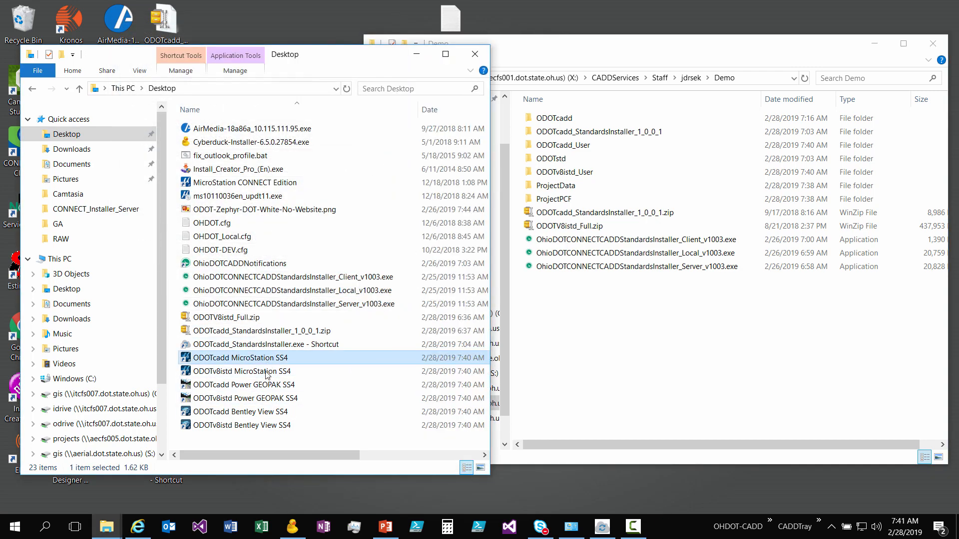
{"action": "left_click", "coordinate": [262, 426], "text": "shift"}
{"action": "left_click_drag", "start_coordinate": [263, 405], "coordinate": [561, 394]}
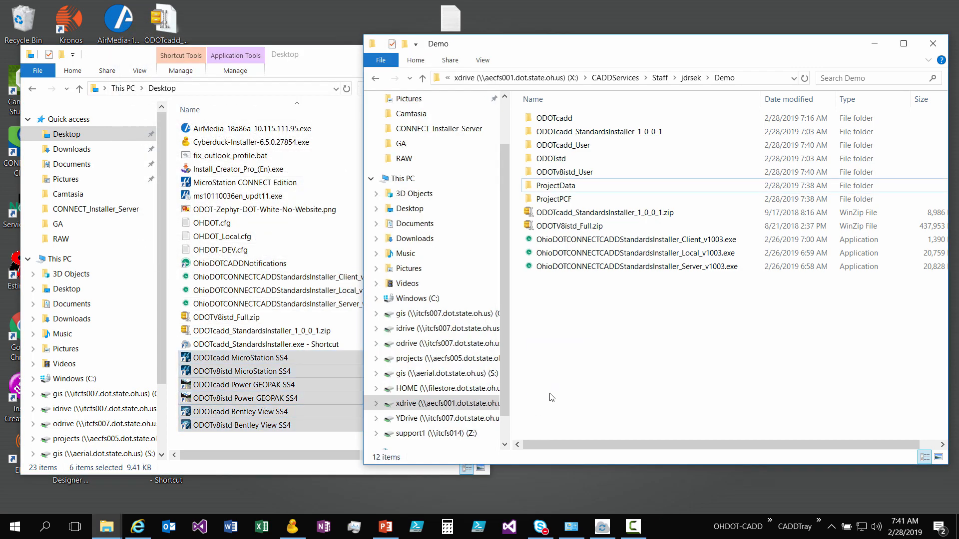
{"action": "left_click", "coordinate": [649, 384]}
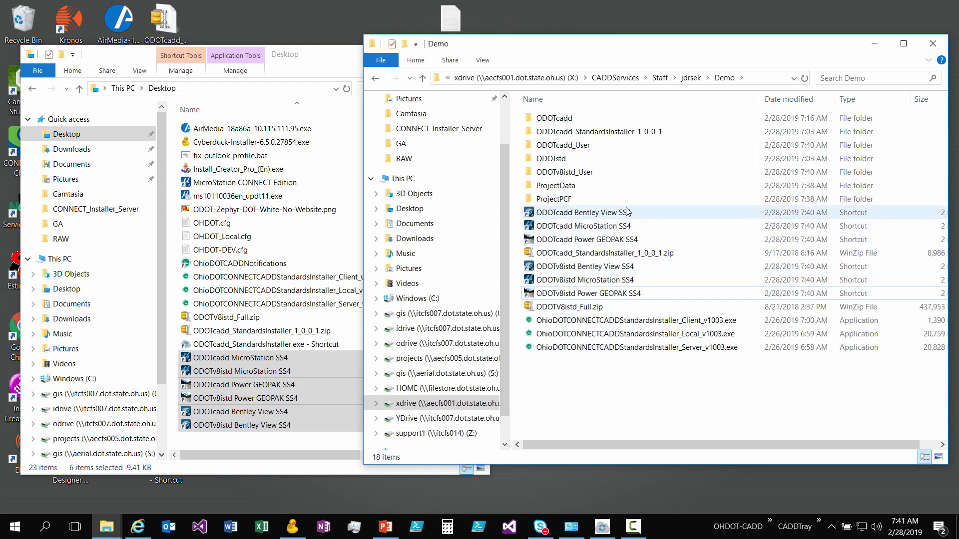
- Launch MicroStation from the ODOTcadd MicroStation SS4 shortcut in Demo and dismiss the ProjectWise file selection
{"action": "left_click", "coordinate": [577, 214]}
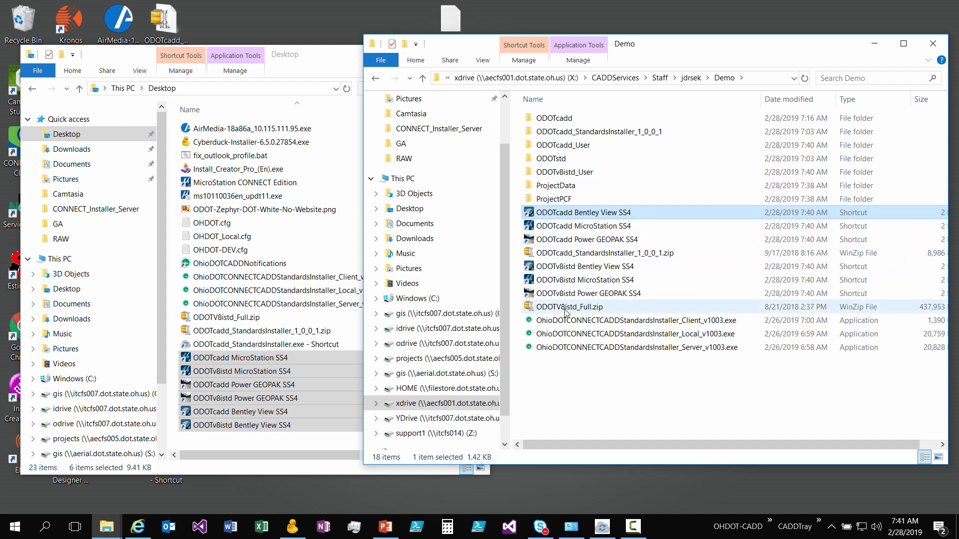
{"action": "double_click", "coordinate": [574, 229]}
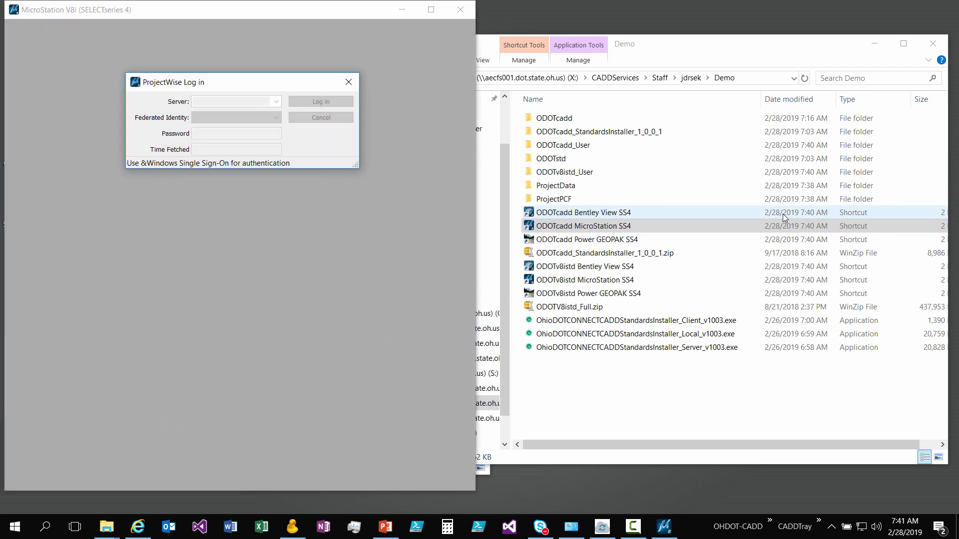
{"action": "left_click", "coordinate": [295, 119]}
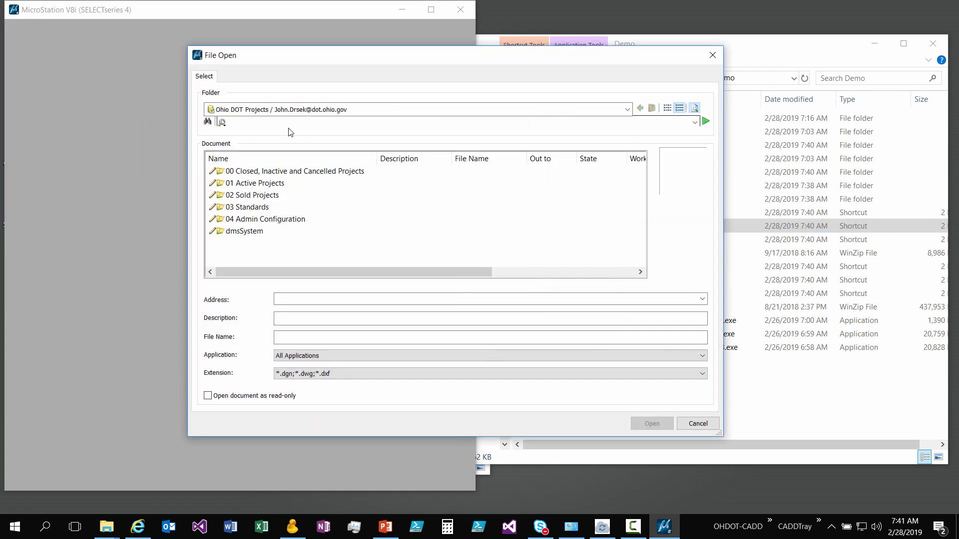
{"action": "left_click", "coordinate": [698, 424]}
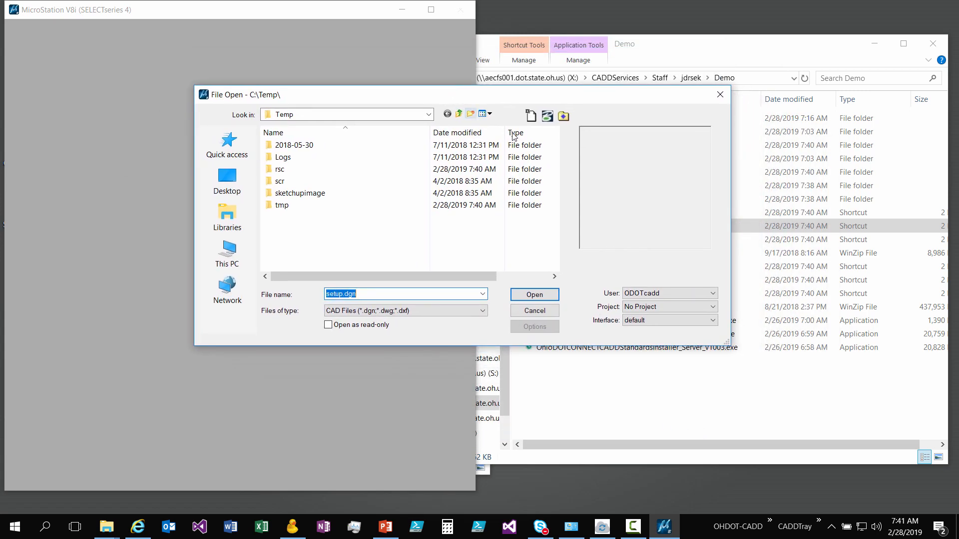
- Check the User and Project workspace choices with ODOTcadd as the user, and close MicroStation without opening a file
{"action": "left_click", "coordinate": [643, 295]}
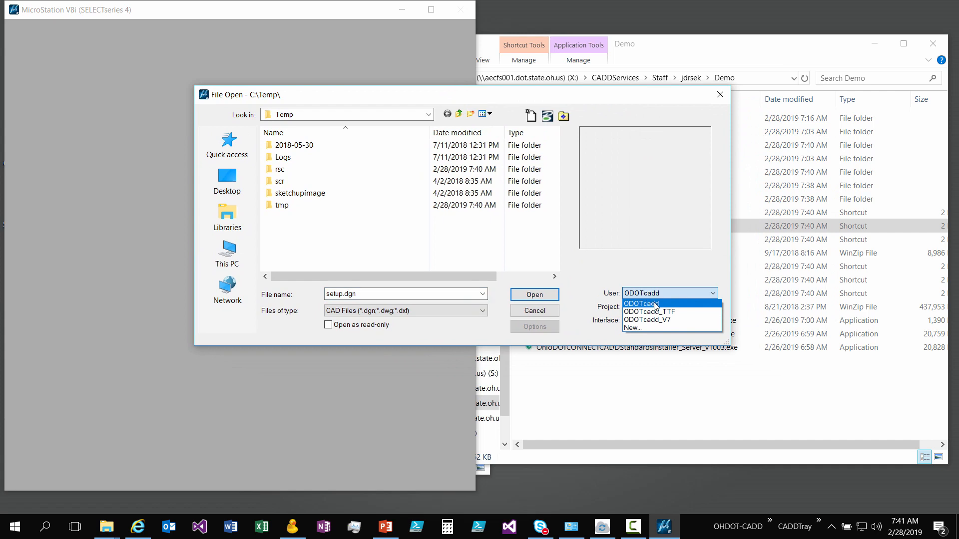
{"action": "left_click", "coordinate": [655, 303]}
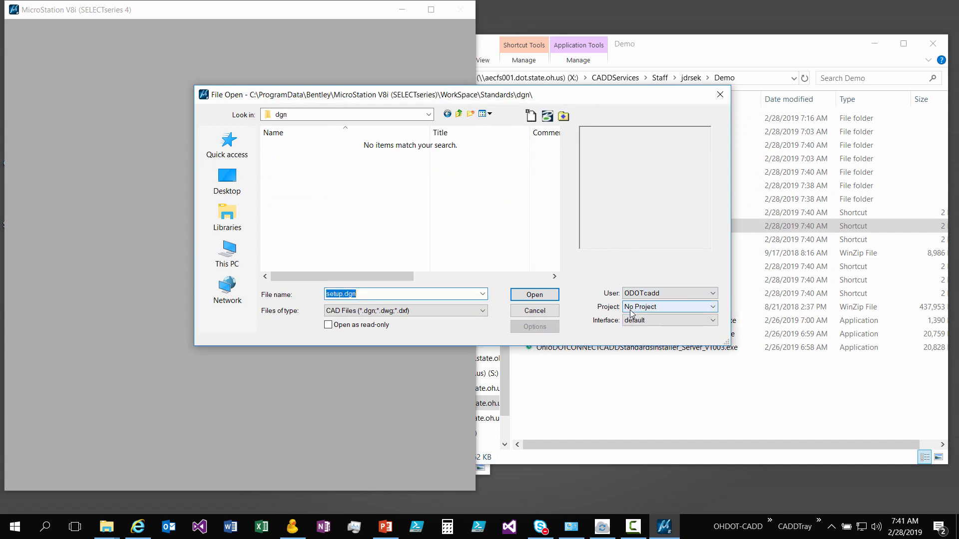
{"action": "left_click", "coordinate": [631, 310]}
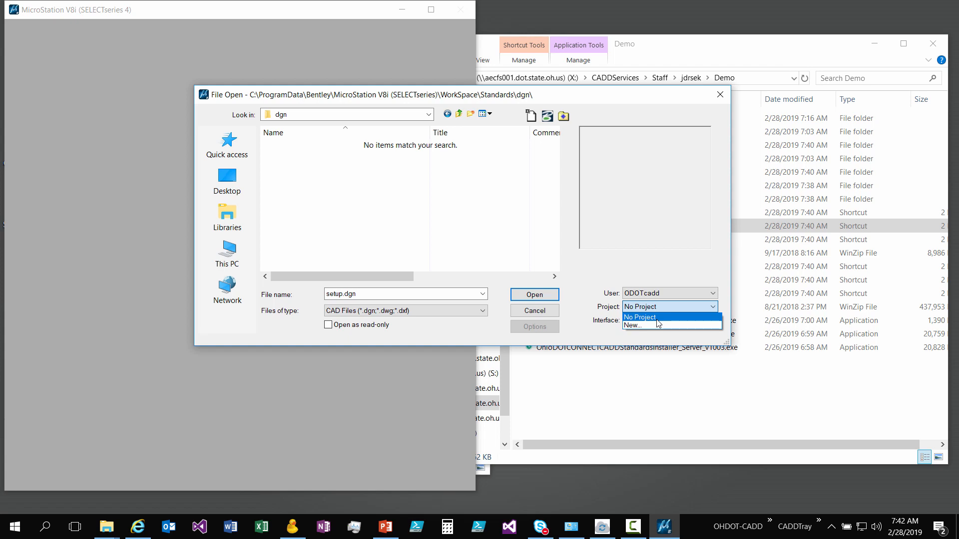
{"action": "left_click", "coordinate": [556, 315]}
{"action": "left_click", "coordinate": [552, 313]}
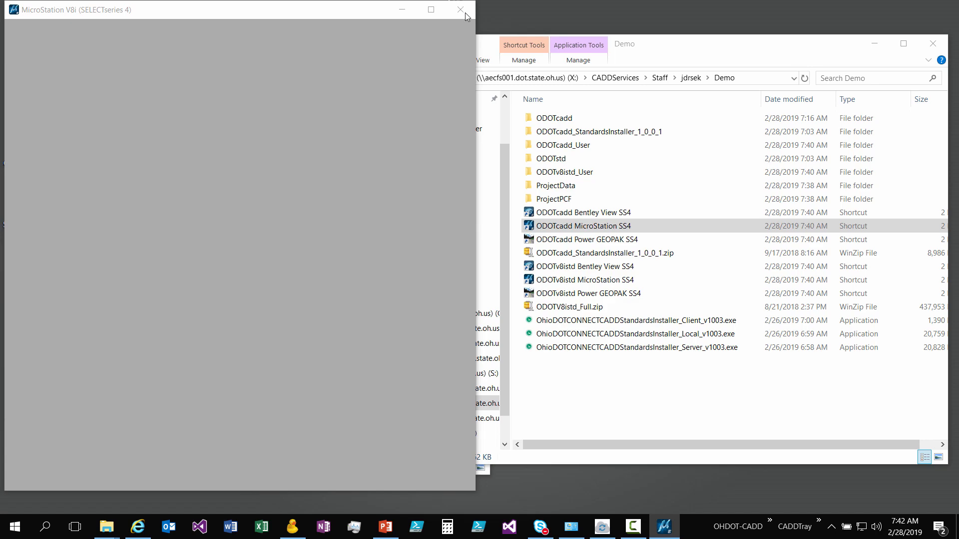
{"action": "left_click", "coordinate": [552, 313]}
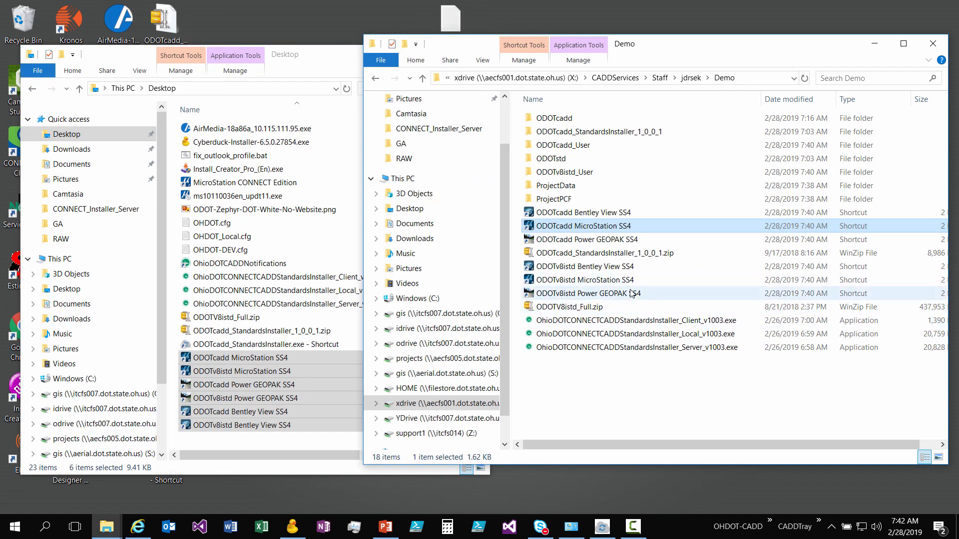
- Launch the ODOTv8istd MicroStation SS4 shortcut and check the workspace choices with user ODOTV8iSTD_User and project ODOTV8iSTD, without opening a file
{"action": "double_click", "coordinate": [624, 282]}
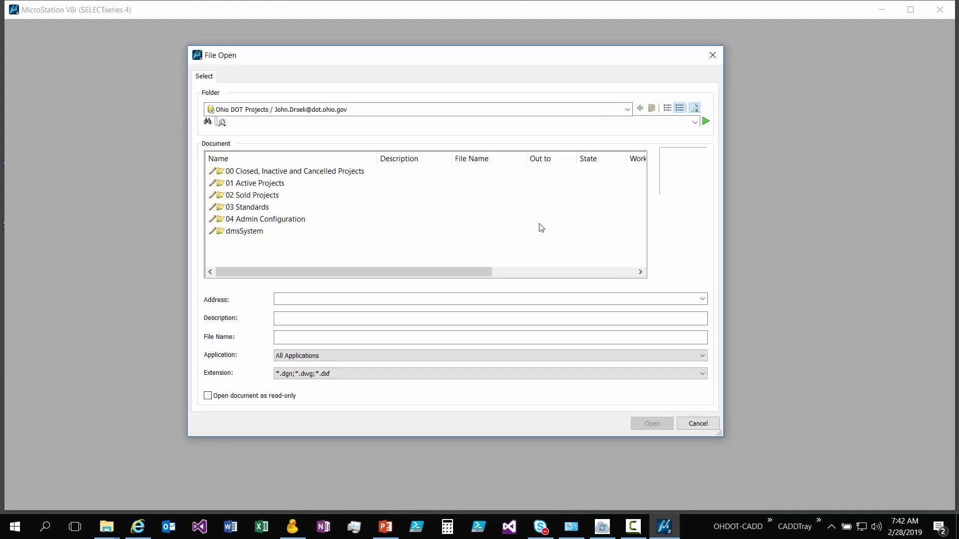
{"action": "left_click", "coordinate": [695, 424]}
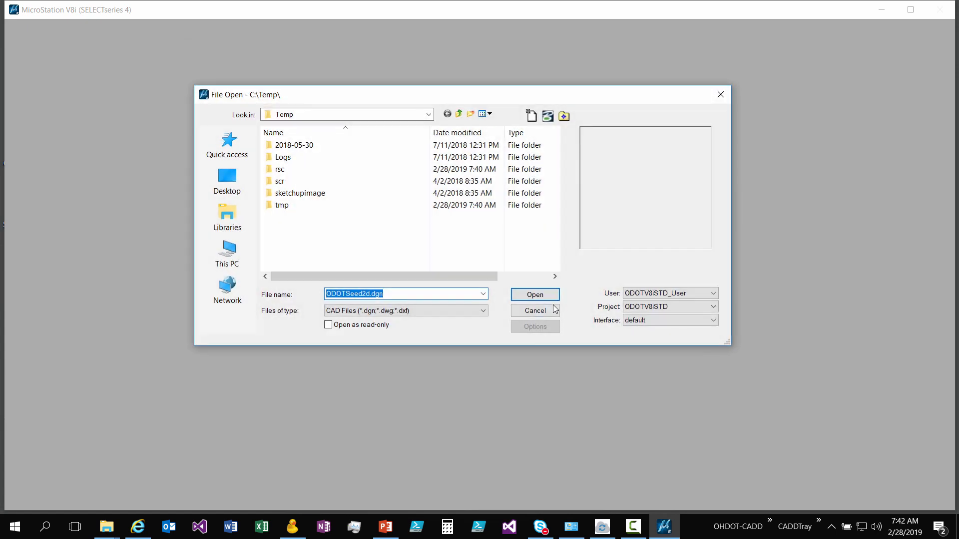
{"action": "left_click", "coordinate": [628, 294]}
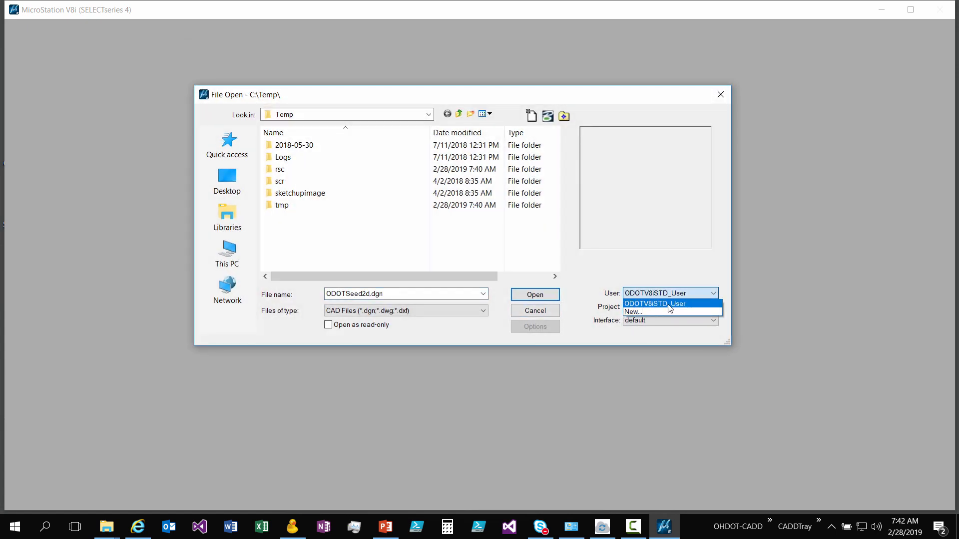
{"action": "left_click", "coordinate": [669, 305]}
{"action": "left_click", "coordinate": [638, 309]}
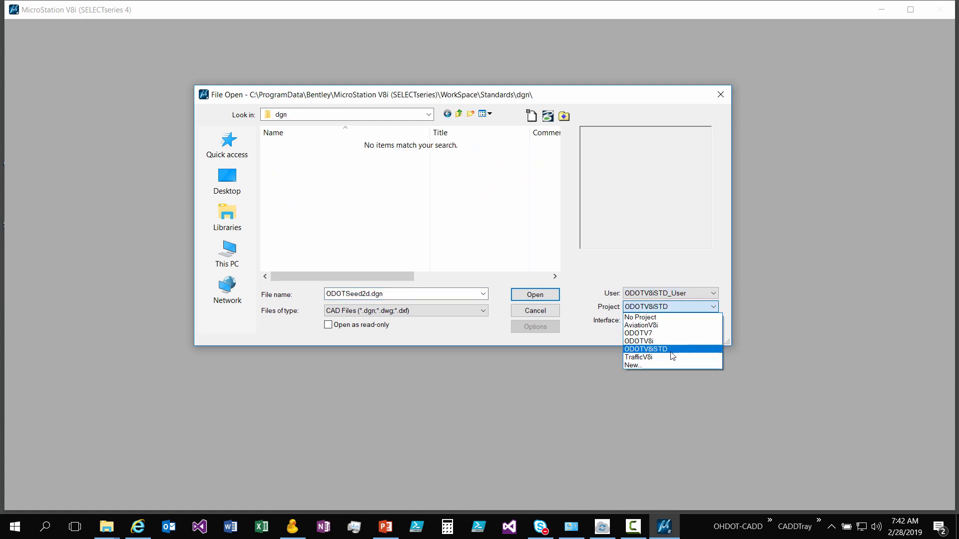
{"action": "left_click", "coordinate": [670, 350]}
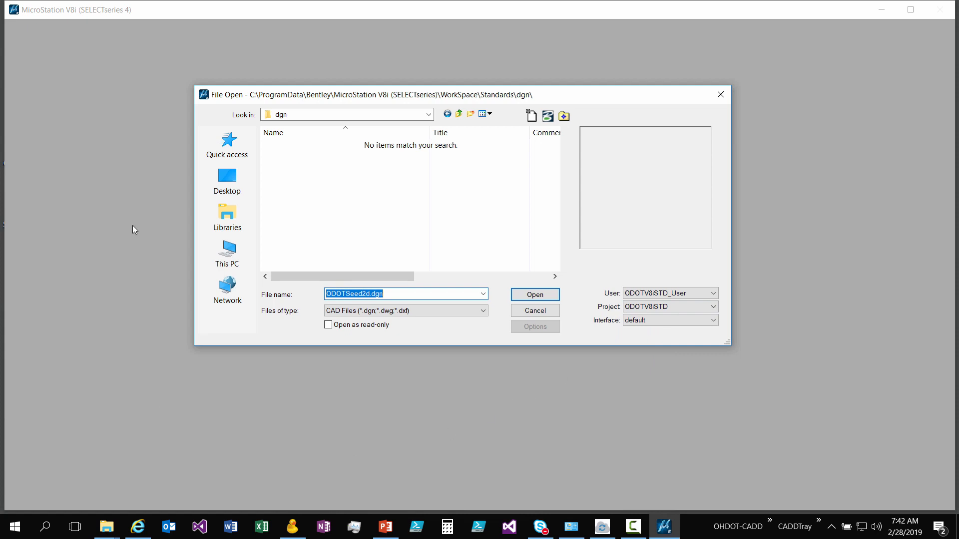
{"action": "left_click_drag", "start_coordinate": [456, 95], "coordinate": [457, 79]}
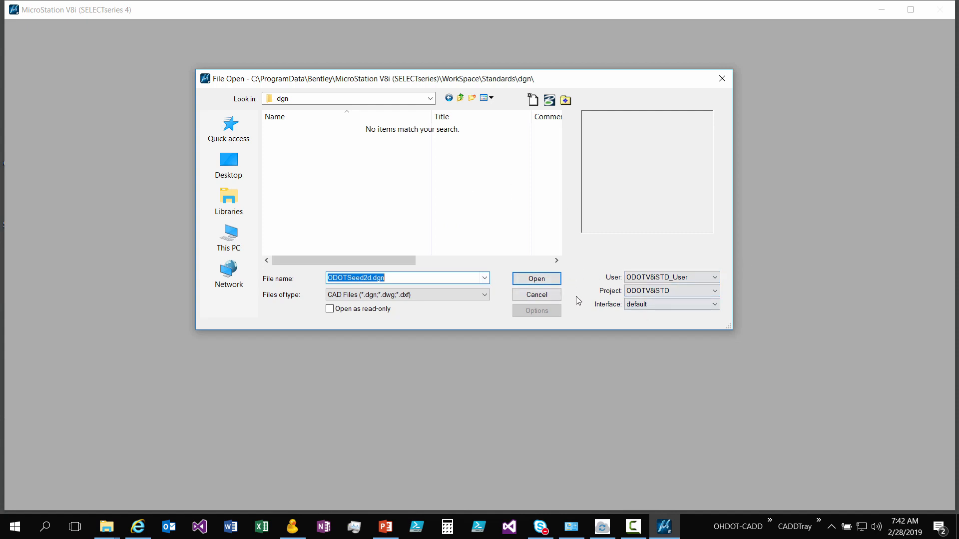
{"action": "left_click", "coordinate": [548, 294]}
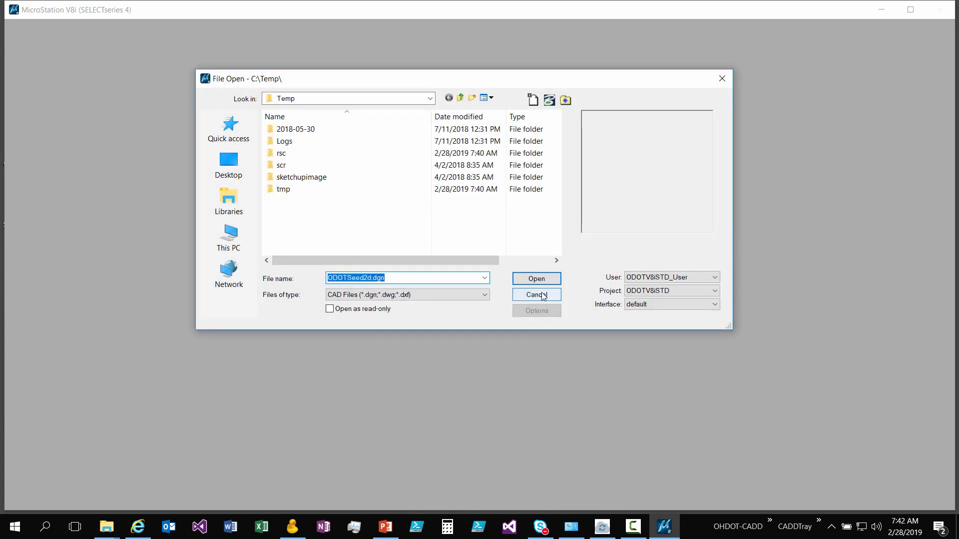
{"action": "left_click", "coordinate": [543, 295]}
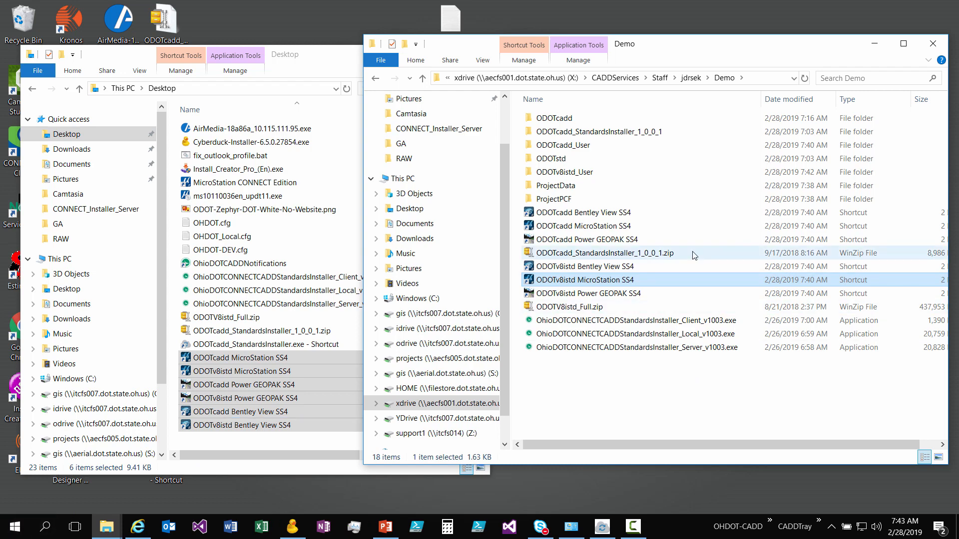
{"action": "mouse_move", "coordinate": [694, 255]}
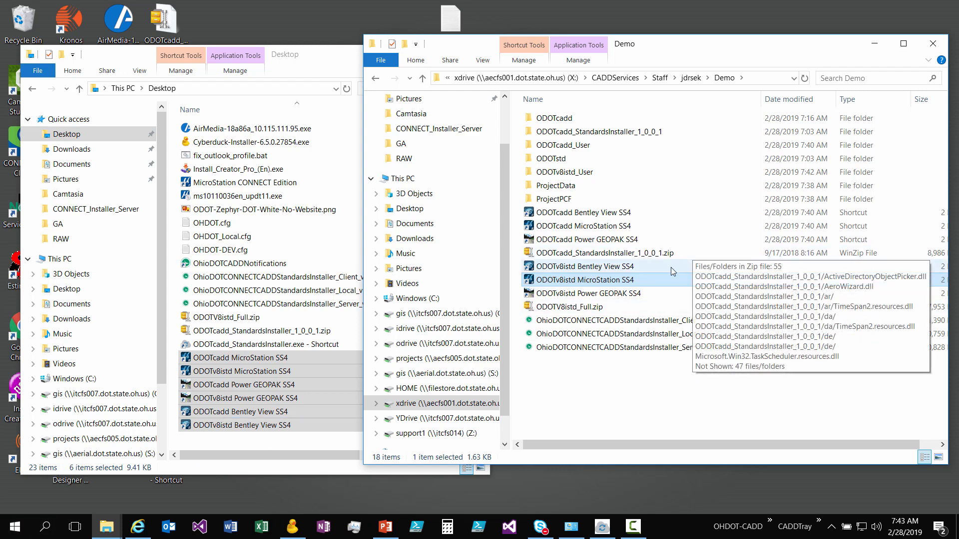
{"action": "mouse_move", "coordinate": [652, 281]}
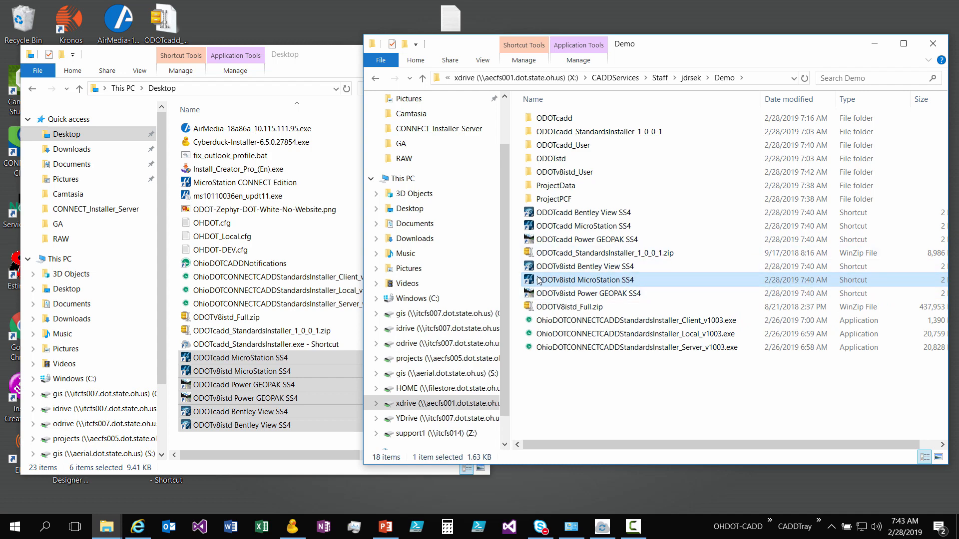
{"action": "mouse_move", "coordinate": [705, 292]}
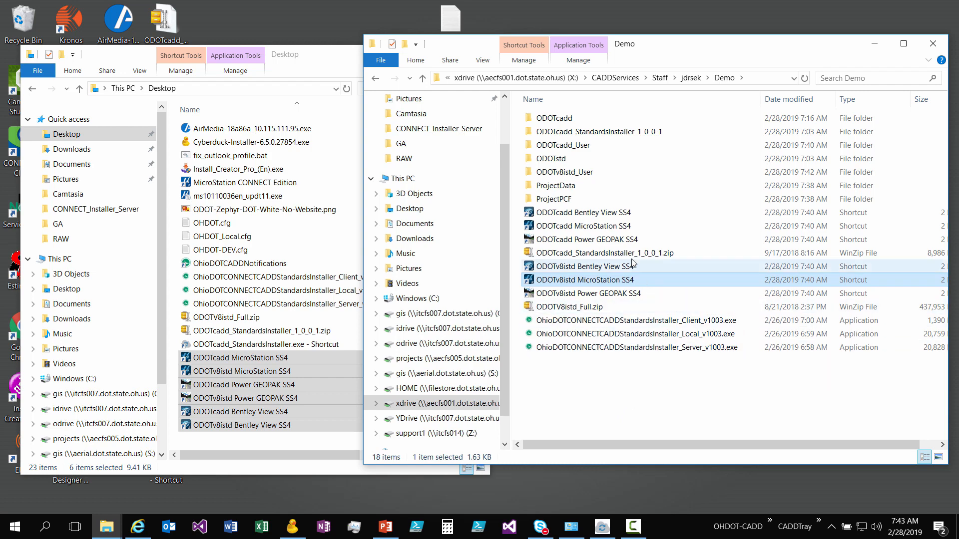
{"action": "mouse_move", "coordinate": [572, 283]}
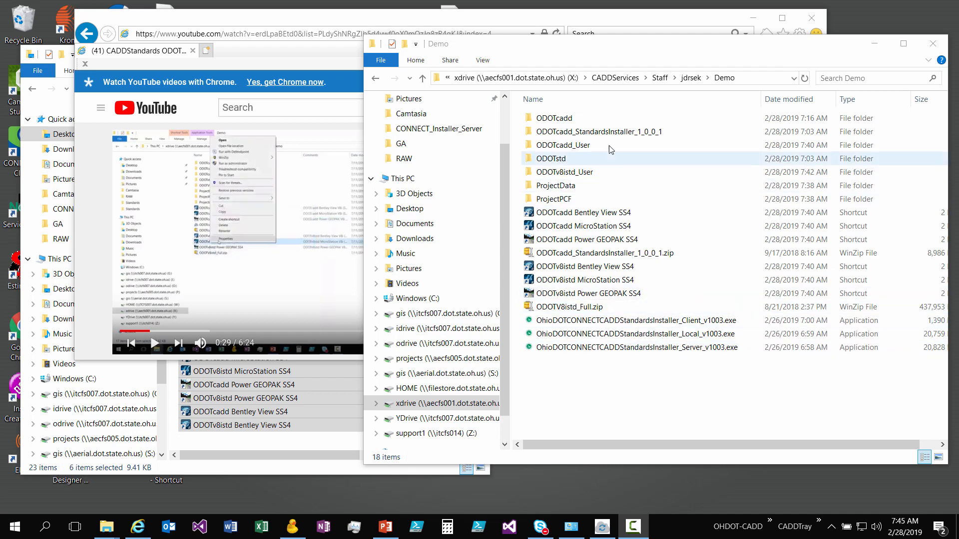
- Create a new folder named Projects in the Demo folder
{"action": "left_click", "coordinate": [598, 186]}
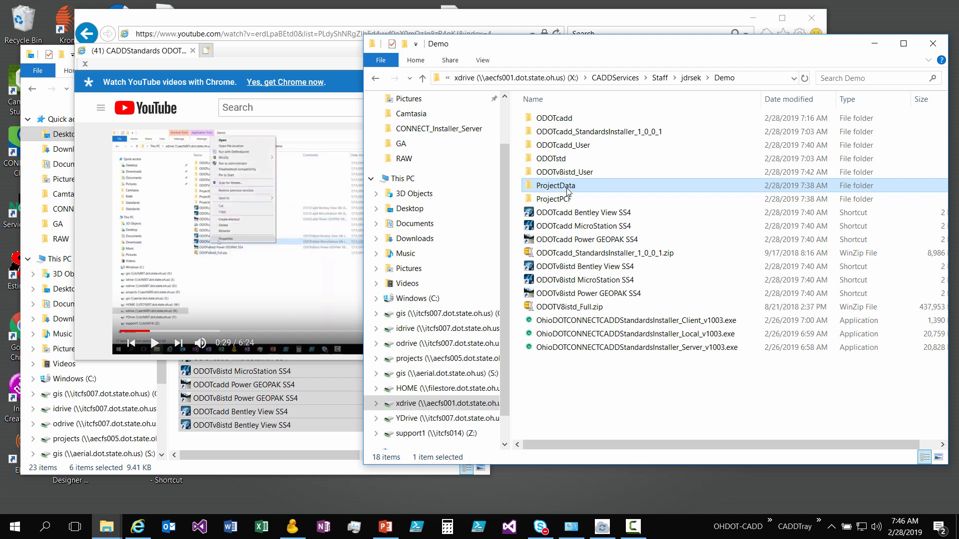
{"action": "right_click", "coordinate": [606, 400]}
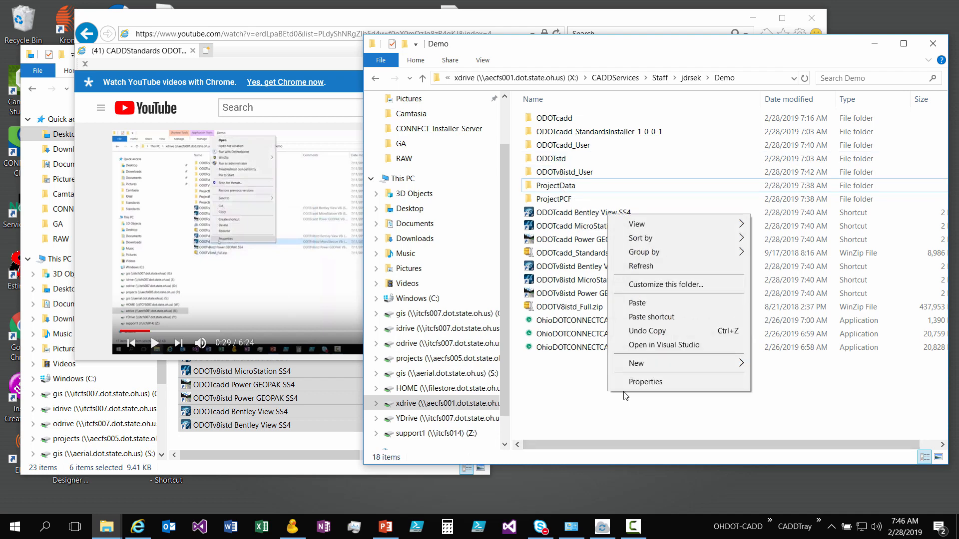
{"action": "mouse_move", "coordinate": [663, 365]}
{"action": "left_click", "coordinate": [770, 123]}
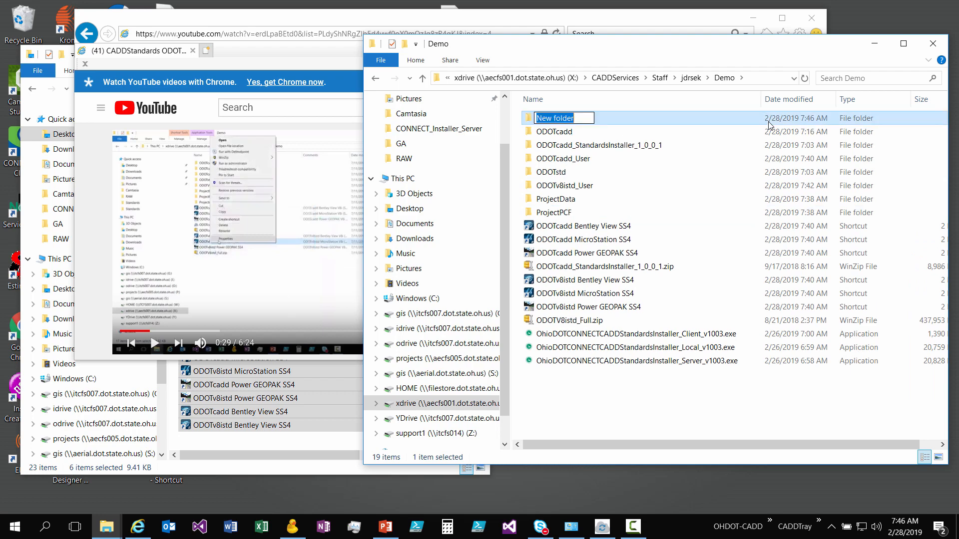
{"action": "type", "text": "t"}
{"action": "type", "text": "projects"}
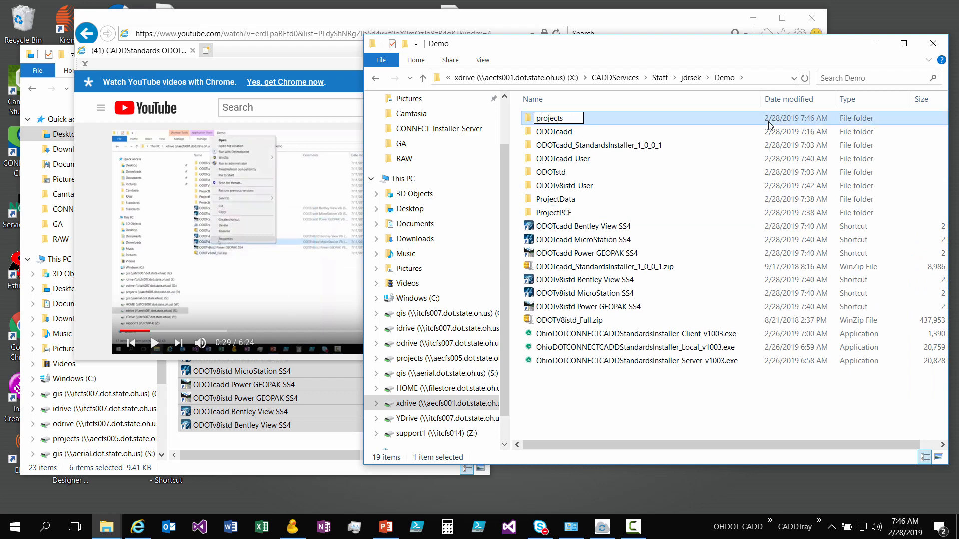
{"action": "key", "text": "BackSpace"}
{"action": "type", "text": "P"}
{"action": "key", "text": "Return"}
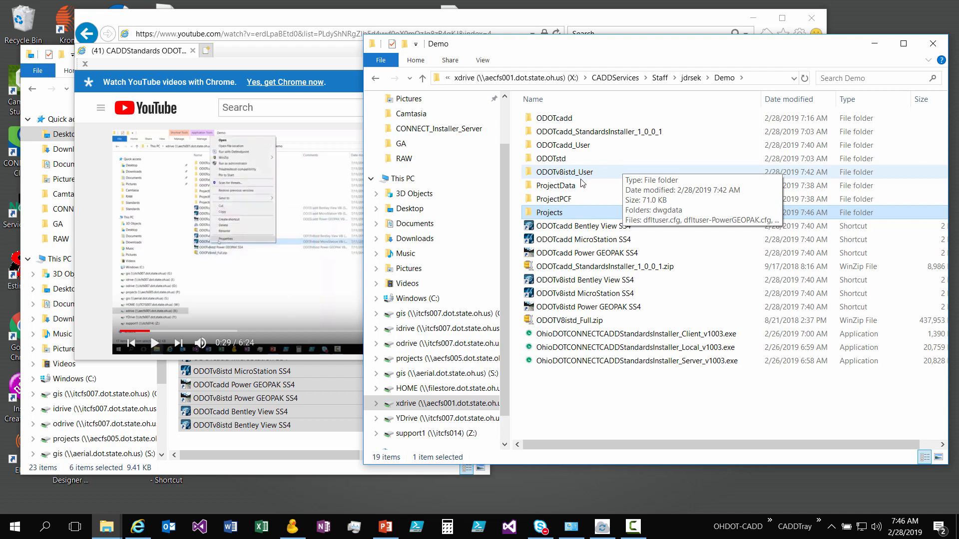
{"action": "left_click", "coordinate": [595, 190]}
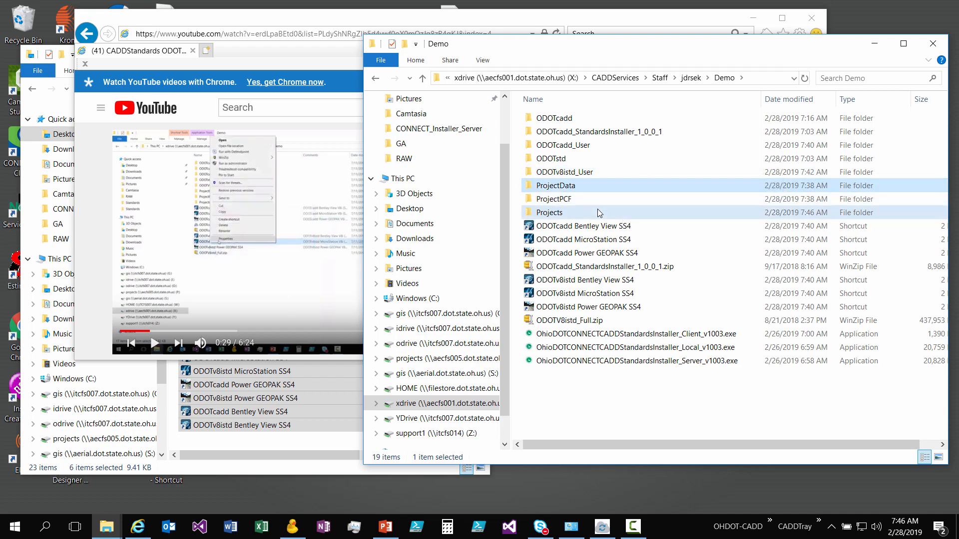
{"action": "left_click", "coordinate": [603, 185]}
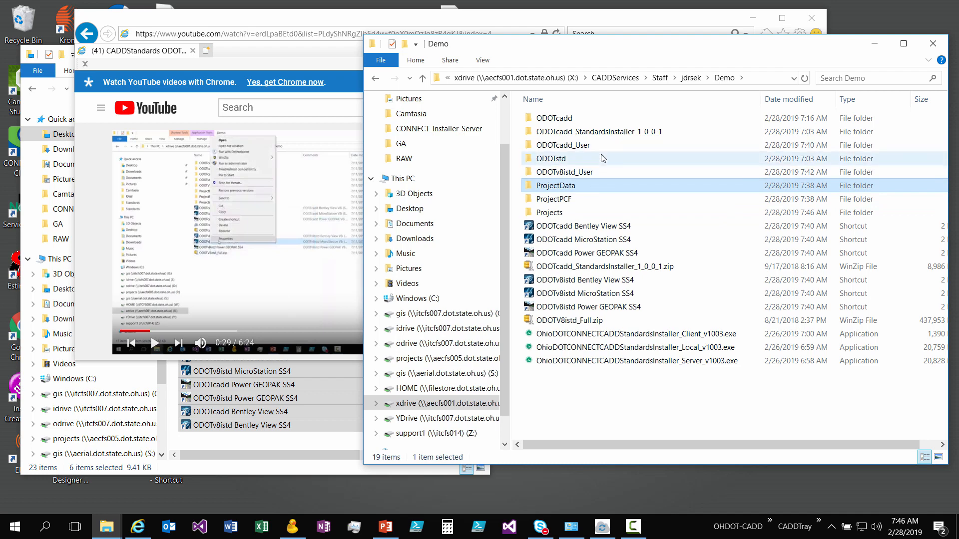
{"action": "left_click", "coordinate": [659, 405]}
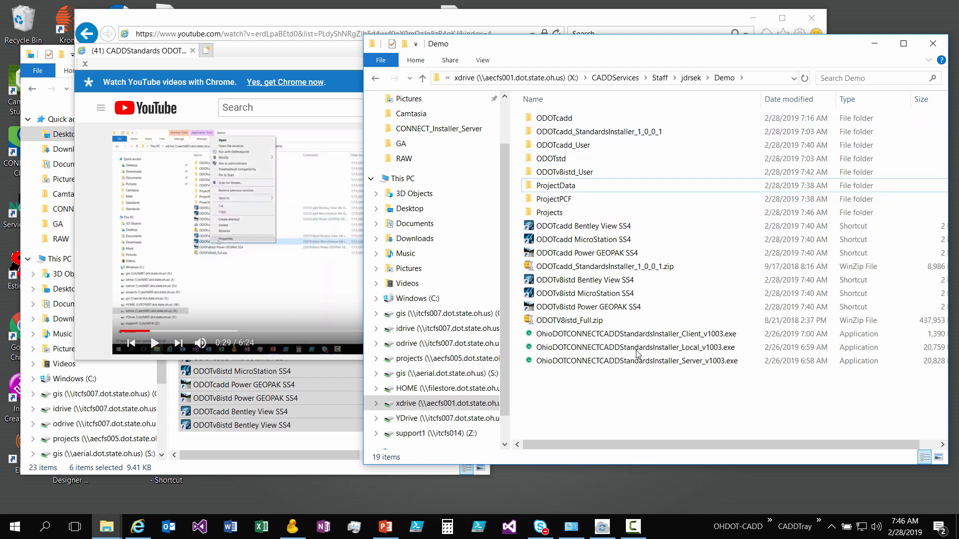